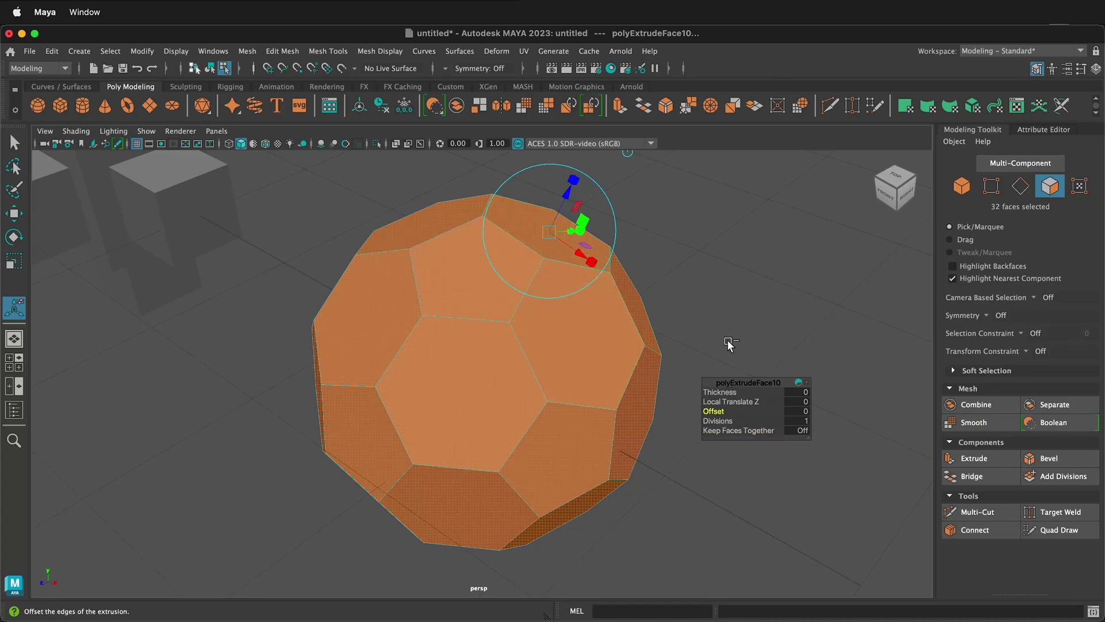
Inset the soccer ball faces to 0.14, extrude again at 0.1 offset, and push them inward
middle_click_drag(729, 344, 732, 344)
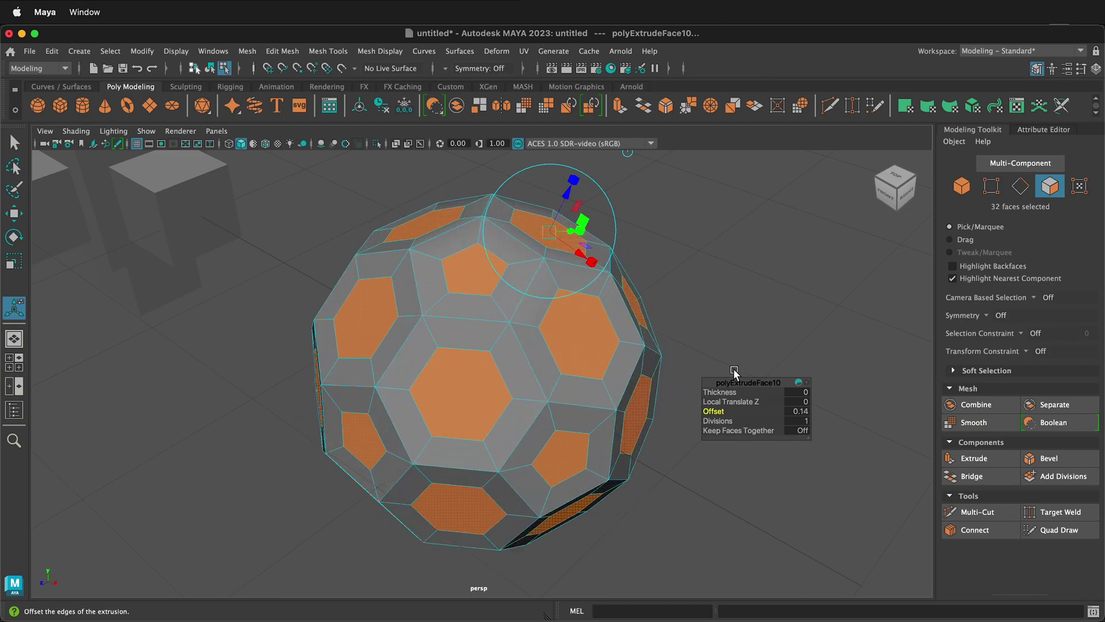
key("ctrl+e")
left_click(739, 432)
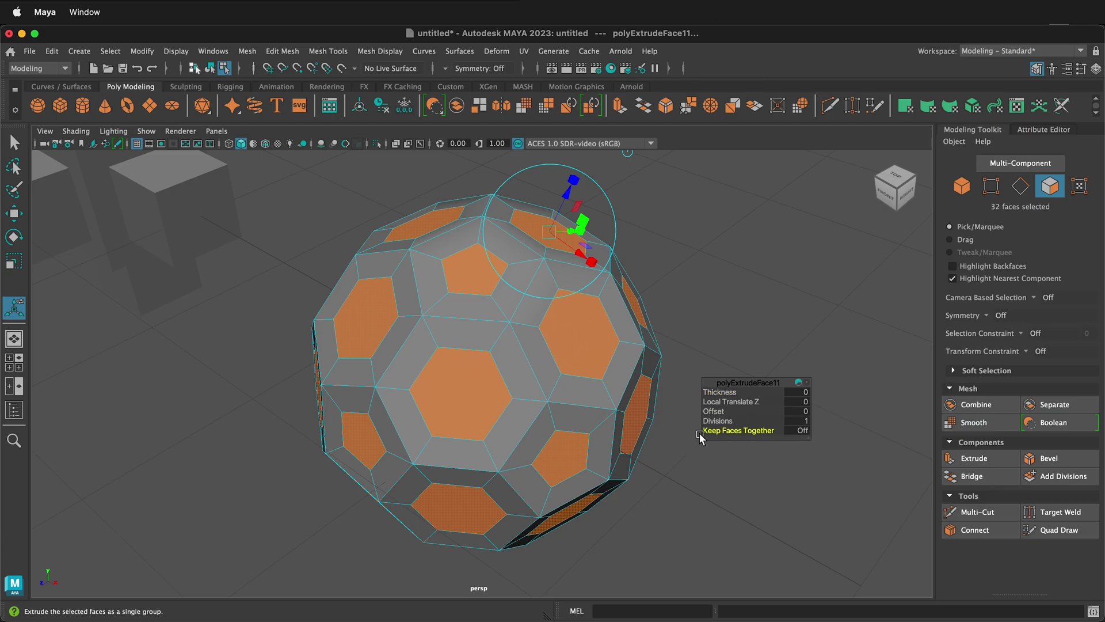
key("Up")
key("Up")
middle_click_drag(758, 310, 760, 310)
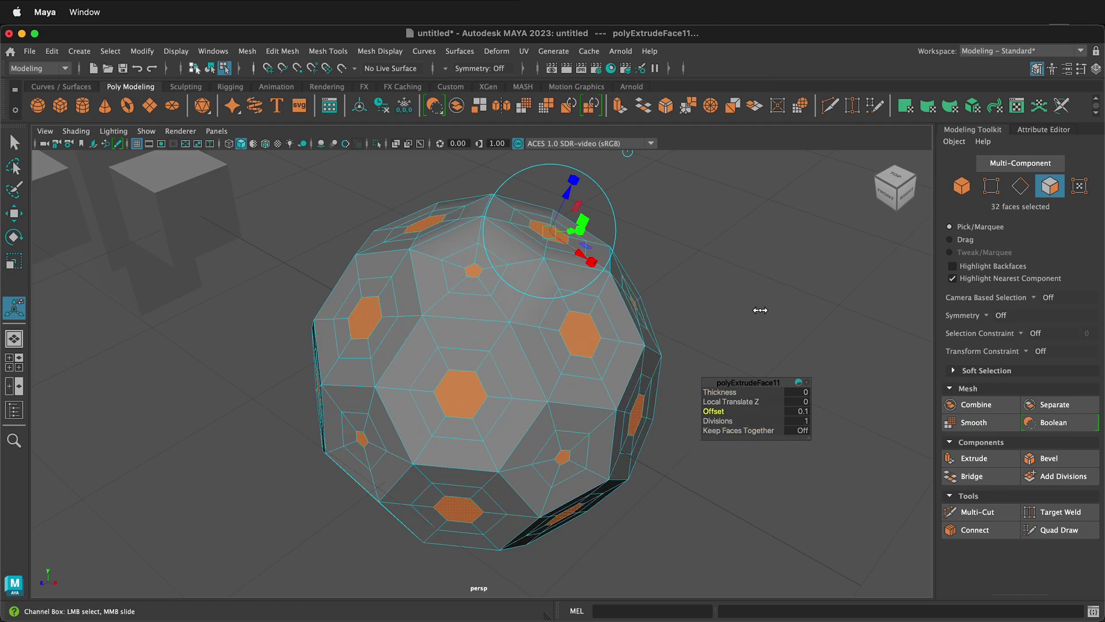
left_click_drag(569, 185, 558, 217)
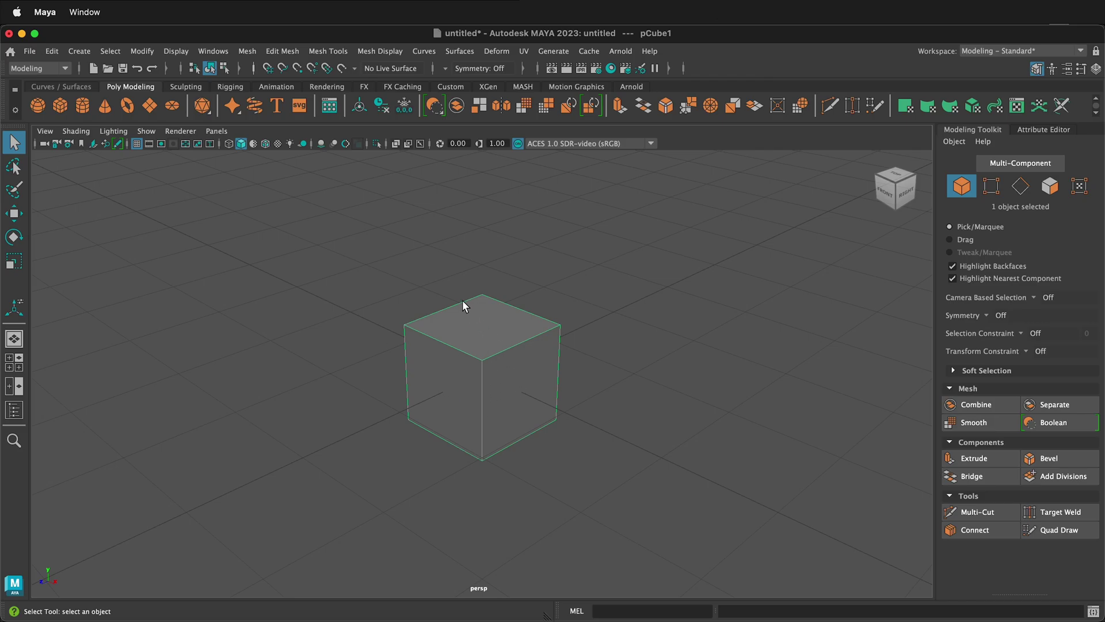
Select the cube's top face and extrude it, testing Thickness and then resetting it to 0
right_click_drag(482, 325, 484, 327)
left_click(483, 331)
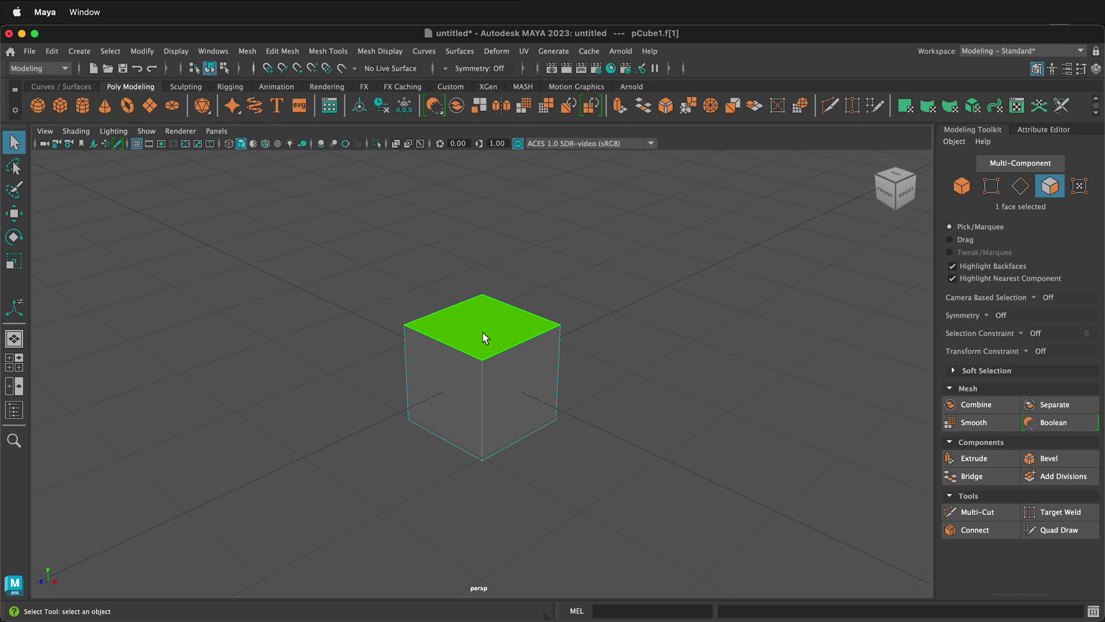
key("ctrl+e")
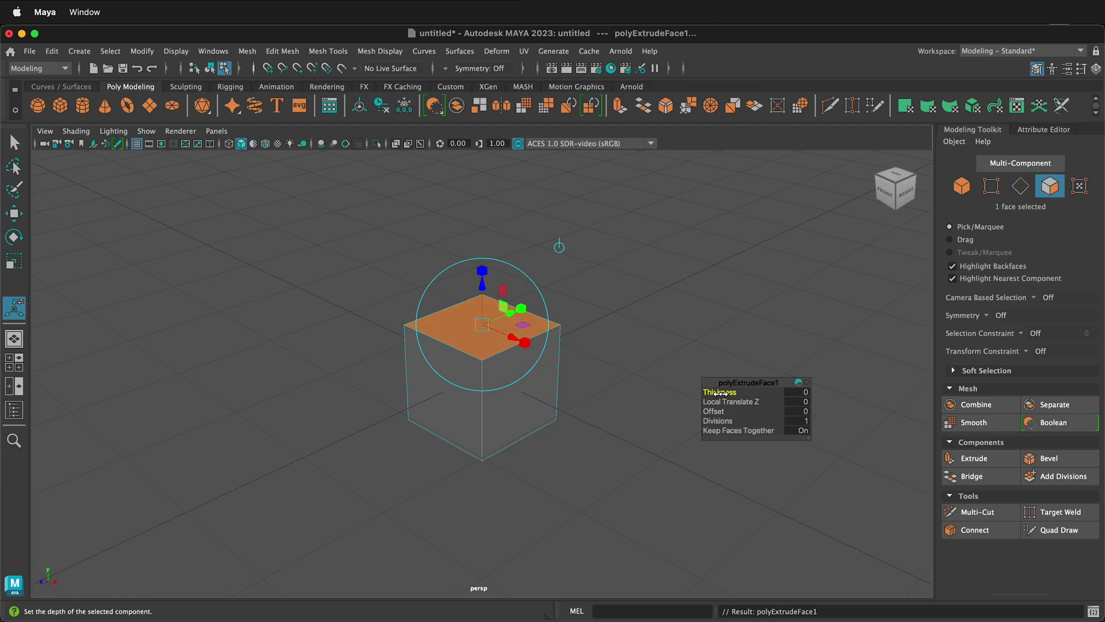
left_click_drag(718, 393, 765, 397)
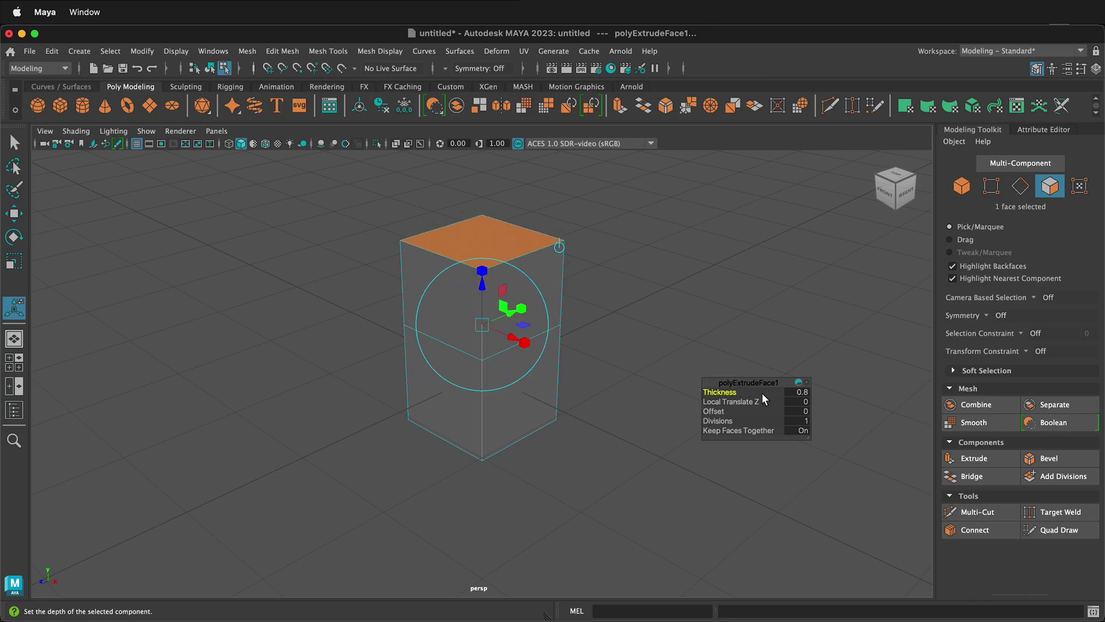
left_click(799, 393)
type("0")
key("Return")
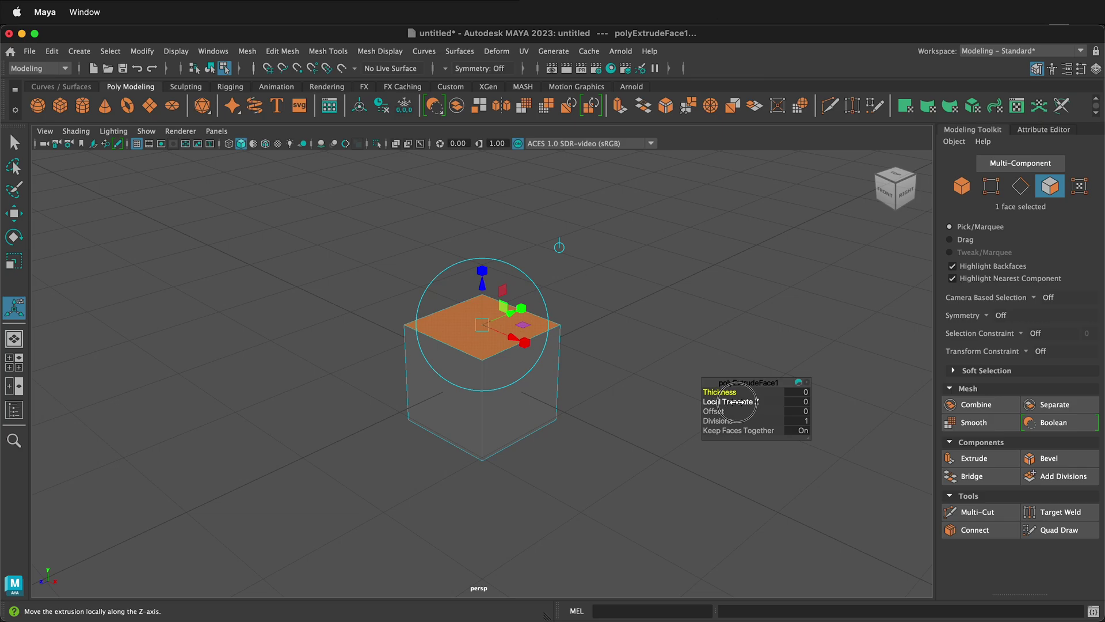
Try Local Translate Z and Offset on the extrusion, resetting both to 0
left_click_drag(719, 405, 746, 402)
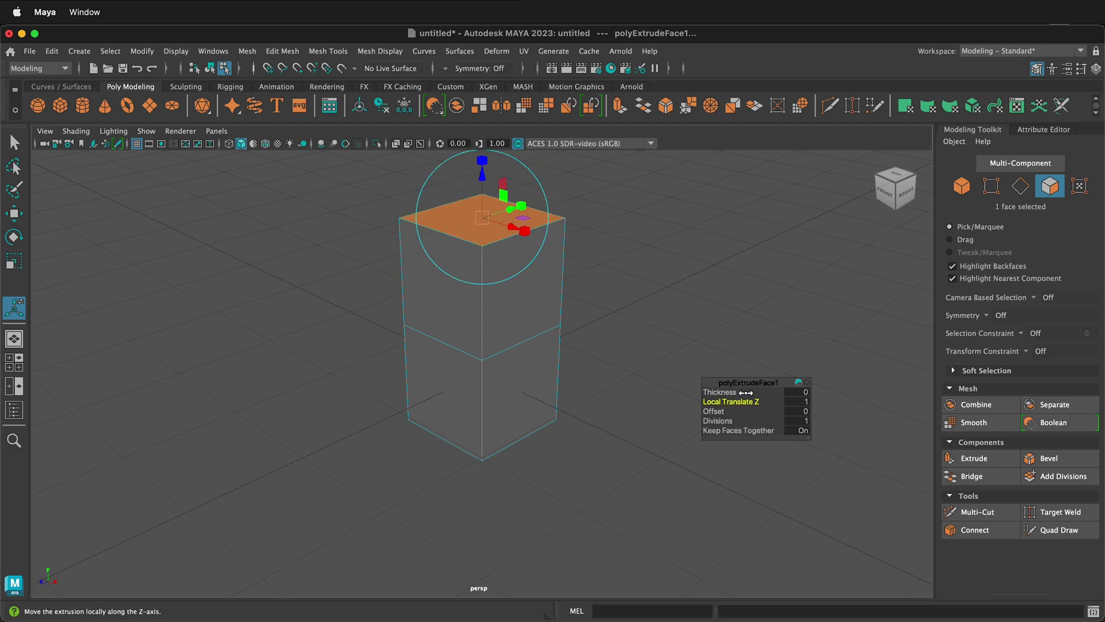
left_click(804, 404)
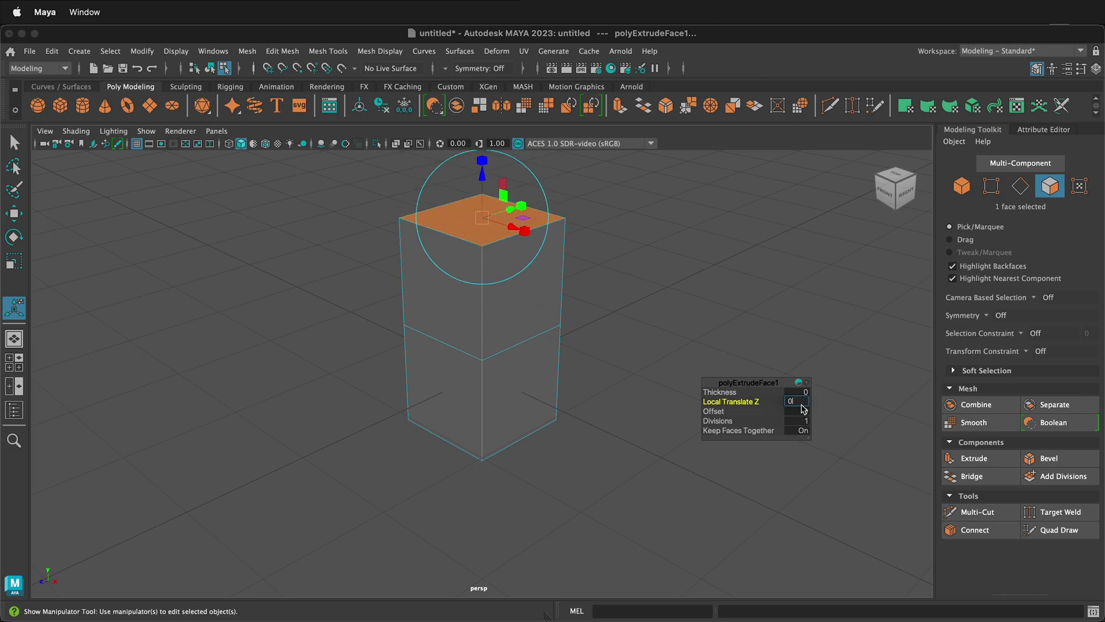
type("0")
key("Return")
left_click_drag(713, 412, 718, 405)
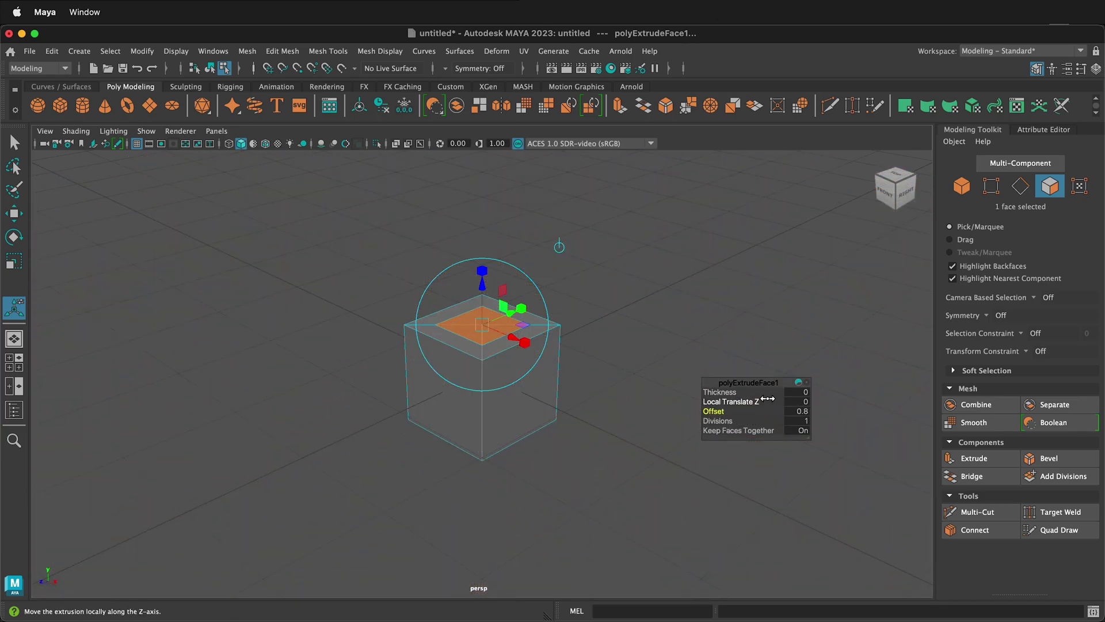
left_click(802, 413)
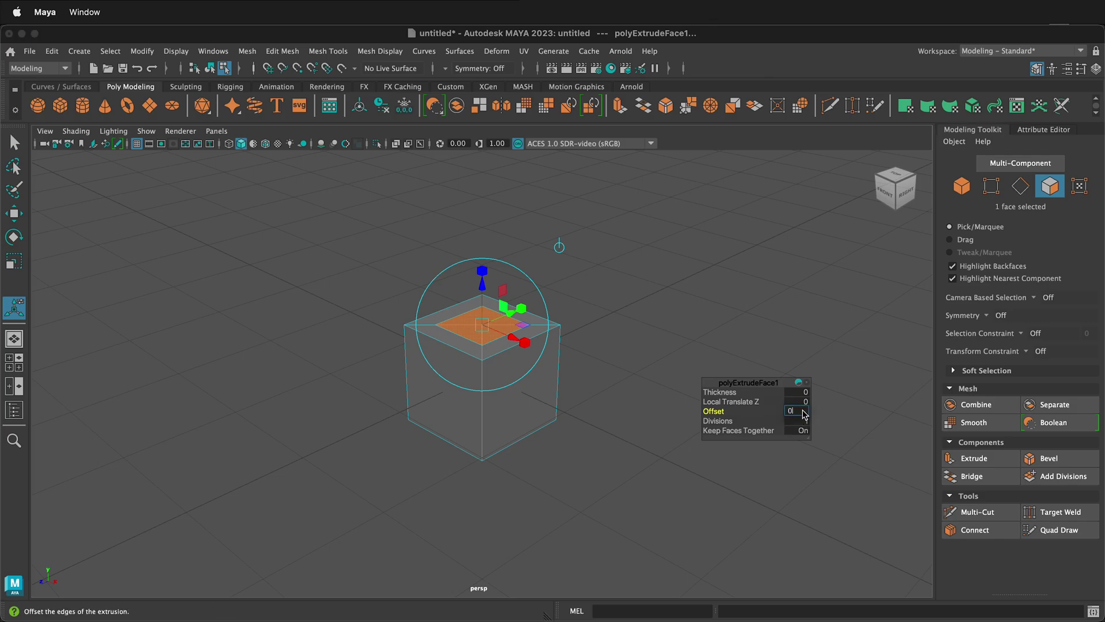
type("0")
key("Return")
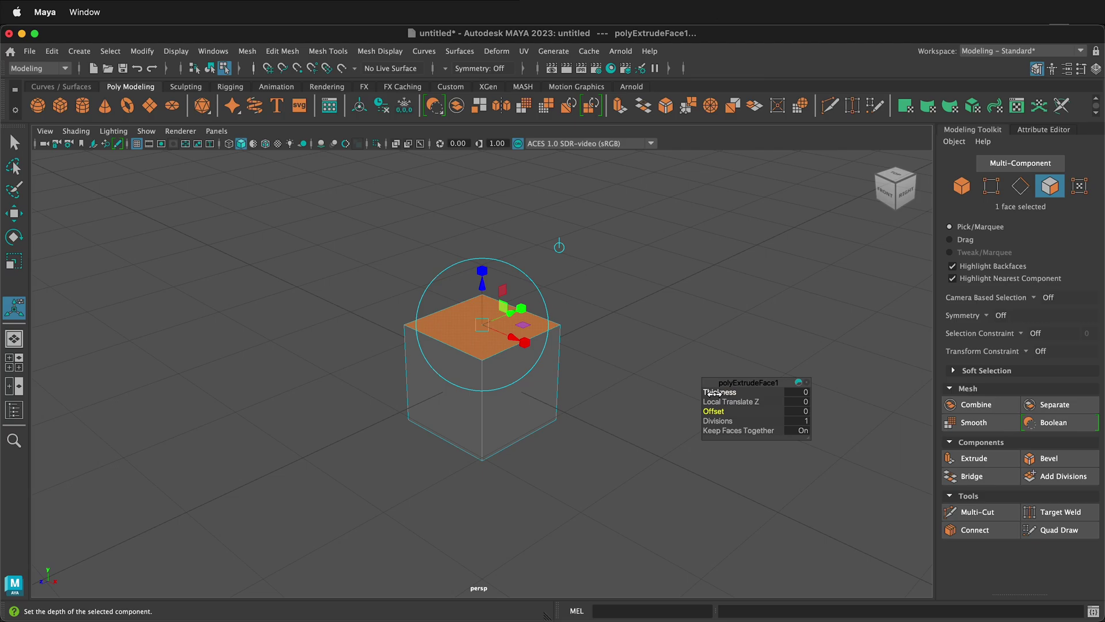
Raise the top face with Thickness 1.2 and 6 divisions, then deselect
left_click_drag(713, 393, 770, 423)
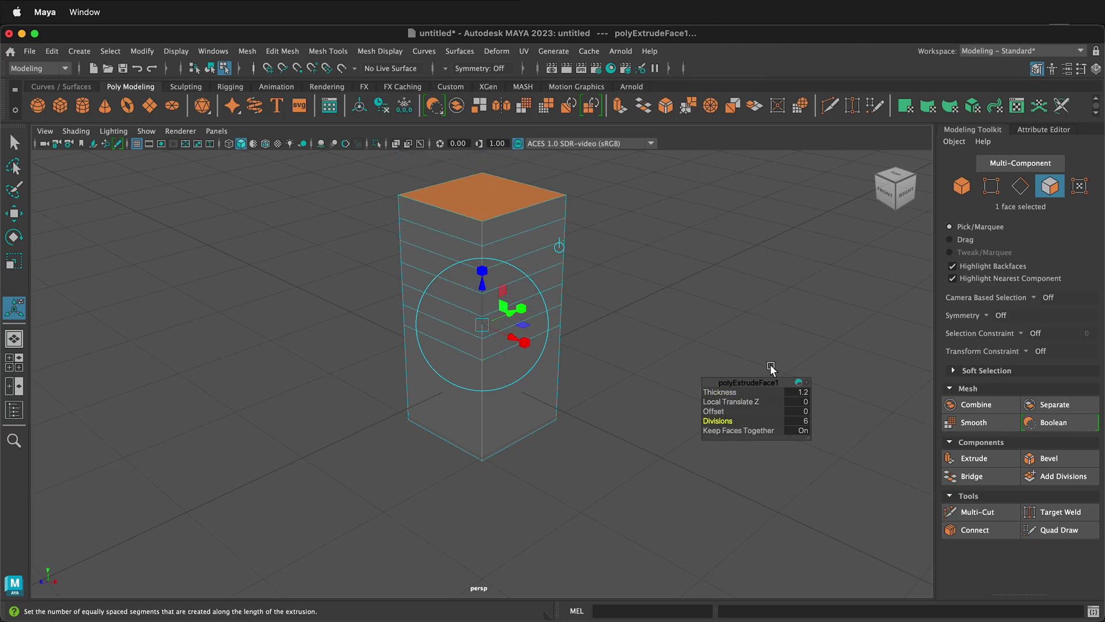
left_click(749, 432)
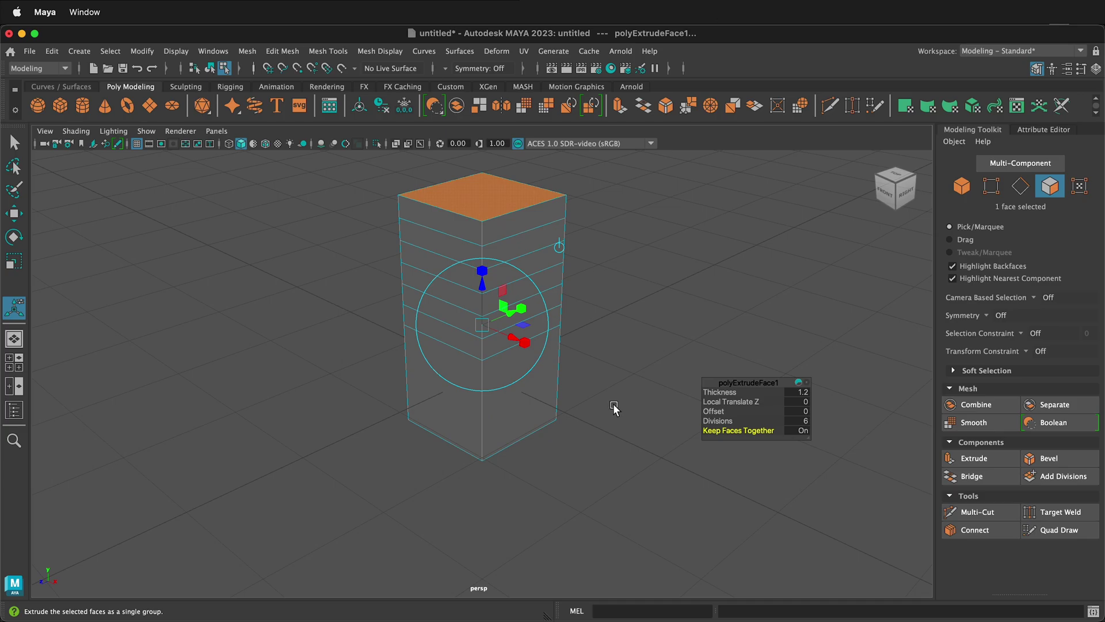
left_click(600, 411)
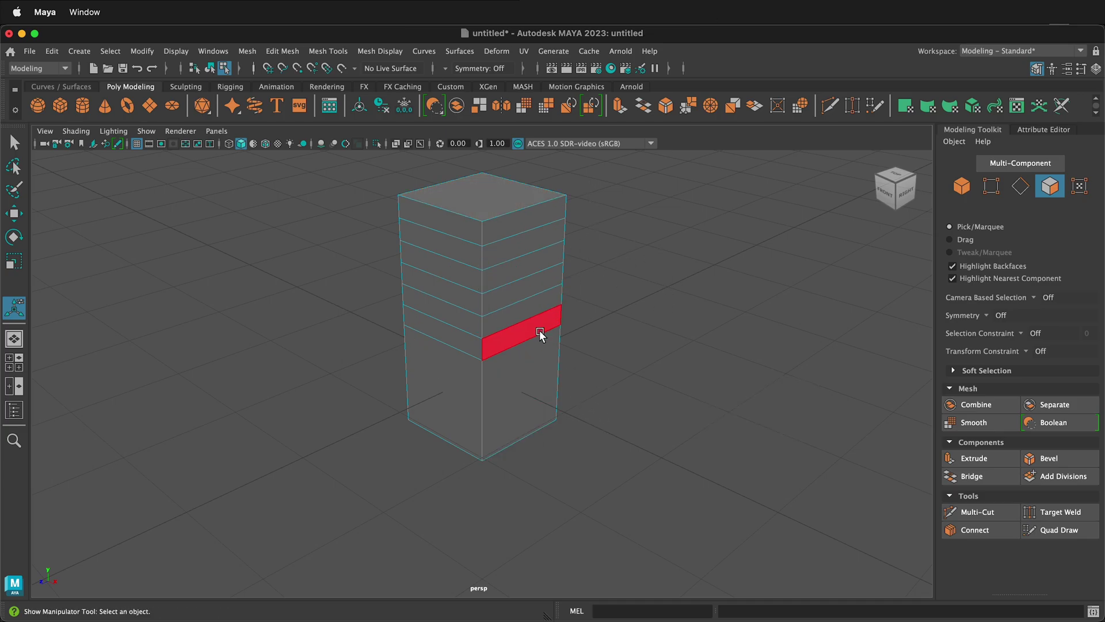
Select the tower's six stacked side faces and extrude them
left_click_drag(521, 225, 485, 243, "alt")
left_click(483, 244)
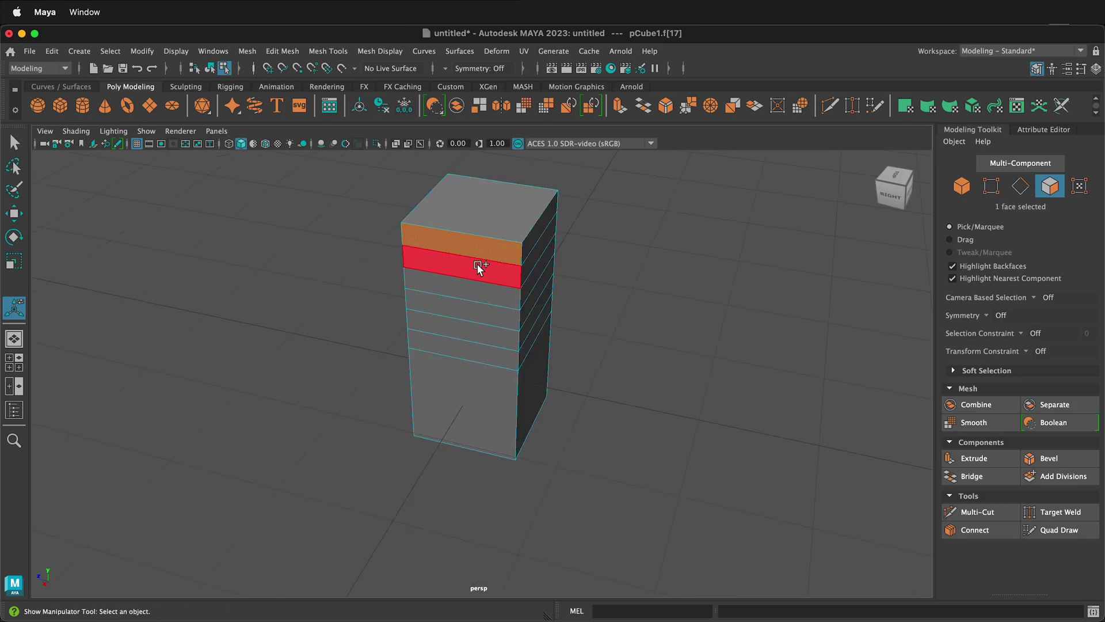
left_click(477, 263, "shift")
left_click(477, 295, "shift")
left_click(476, 333, "shift")
left_click(474, 344, "shift")
left_click_drag(474, 344, 516, 288, "alt")
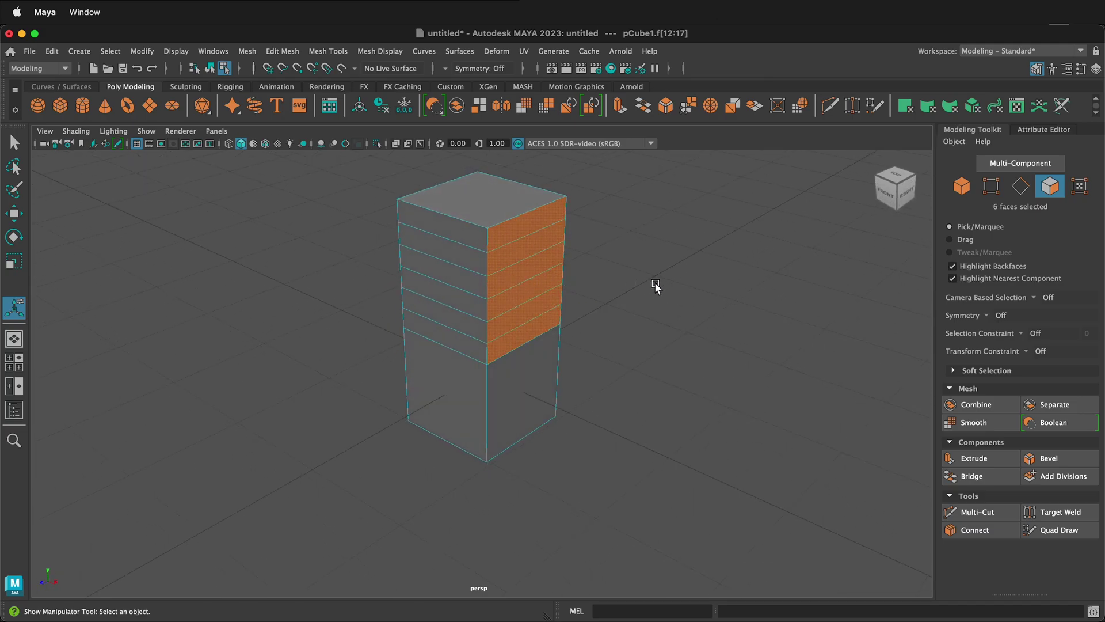
key("ctrl+e")
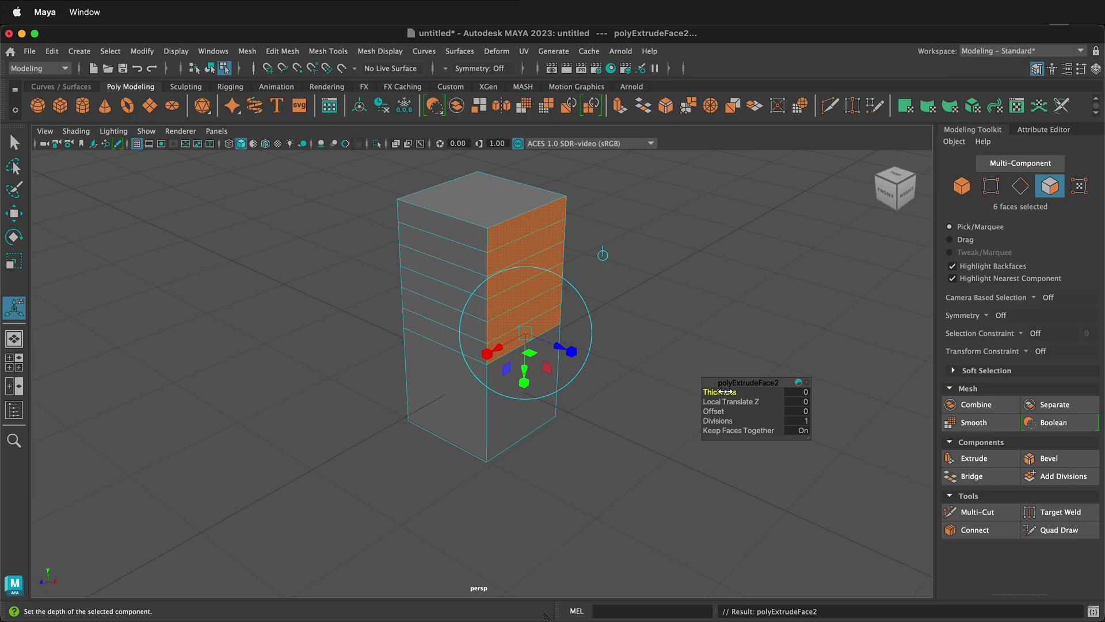
Test Thickness, Local Translate Z and Offset on the side extrusion, undoing the changes
mouse_move(727, 392)
left_mouse_down()
mouse_move(743, 392)
mouse_move(727, 392)
left_mouse_up()
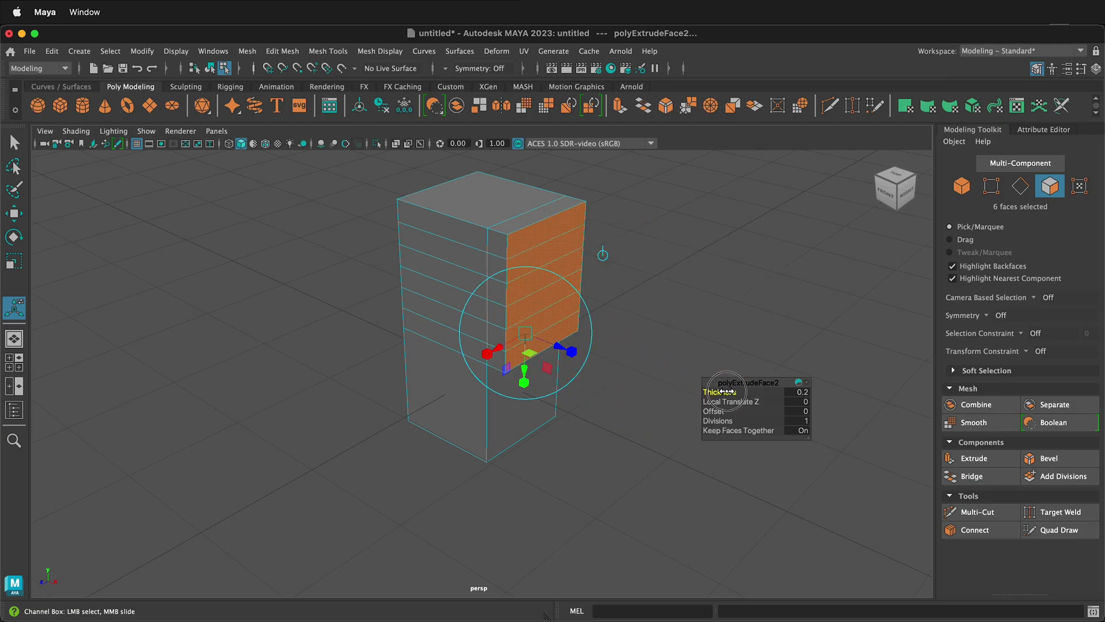
left_click(797, 393)
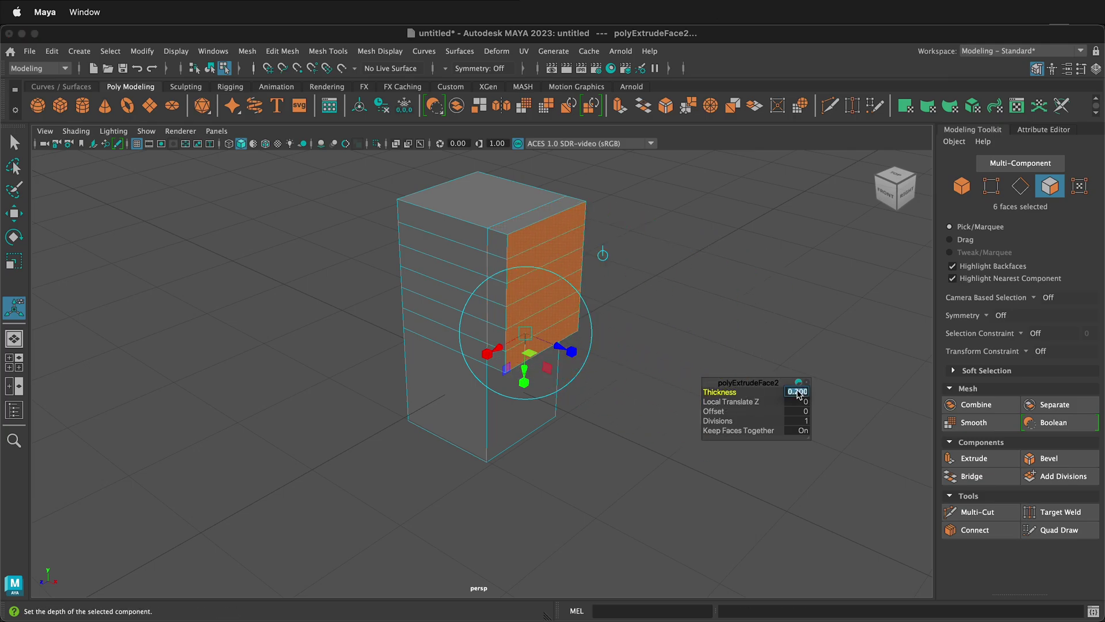
key("Return")
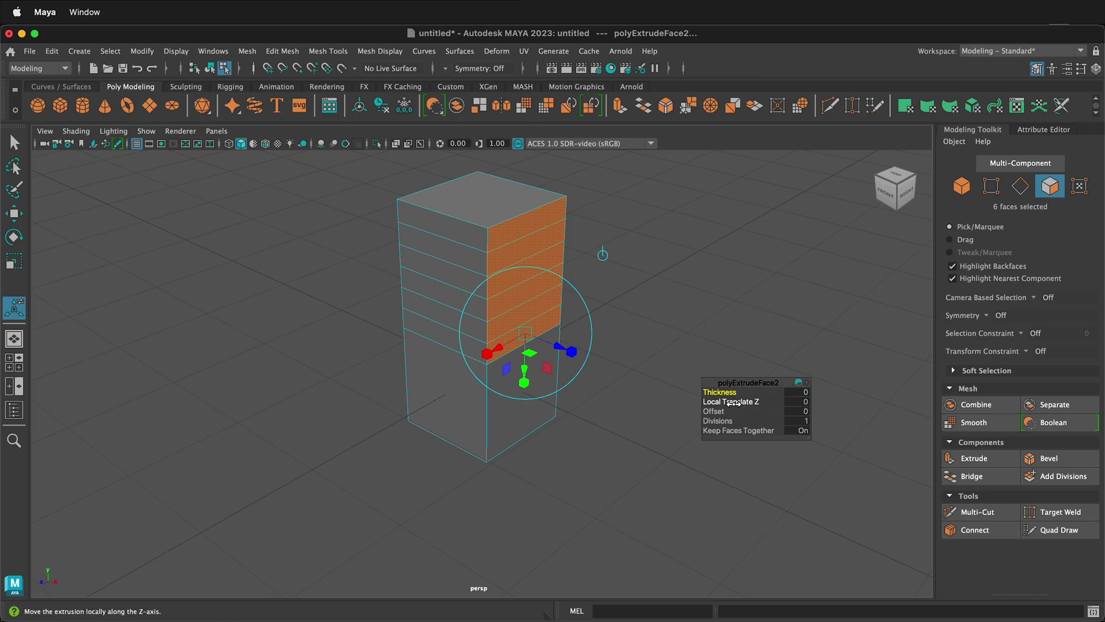
mouse_move(733, 403)
left_mouse_down()
mouse_move(751, 403)
mouse_move(727, 402)
left_mouse_up()
mouse_move(714, 411)
left_mouse_down()
mouse_move(734, 411)
mouse_move(716, 410)
left_mouse_up()
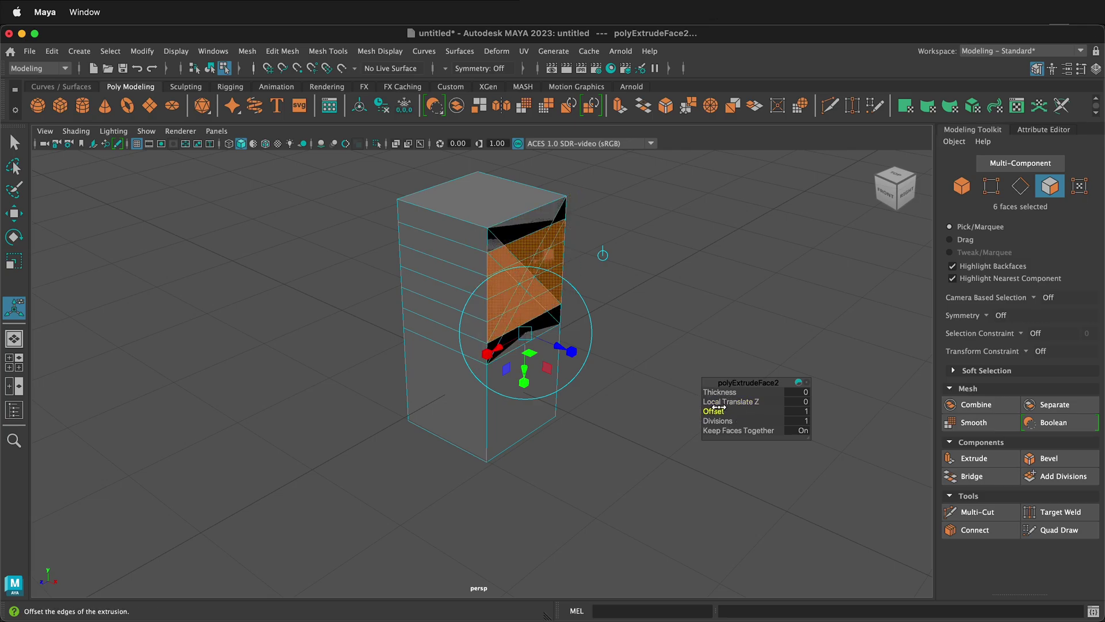
key("ctrl+z")
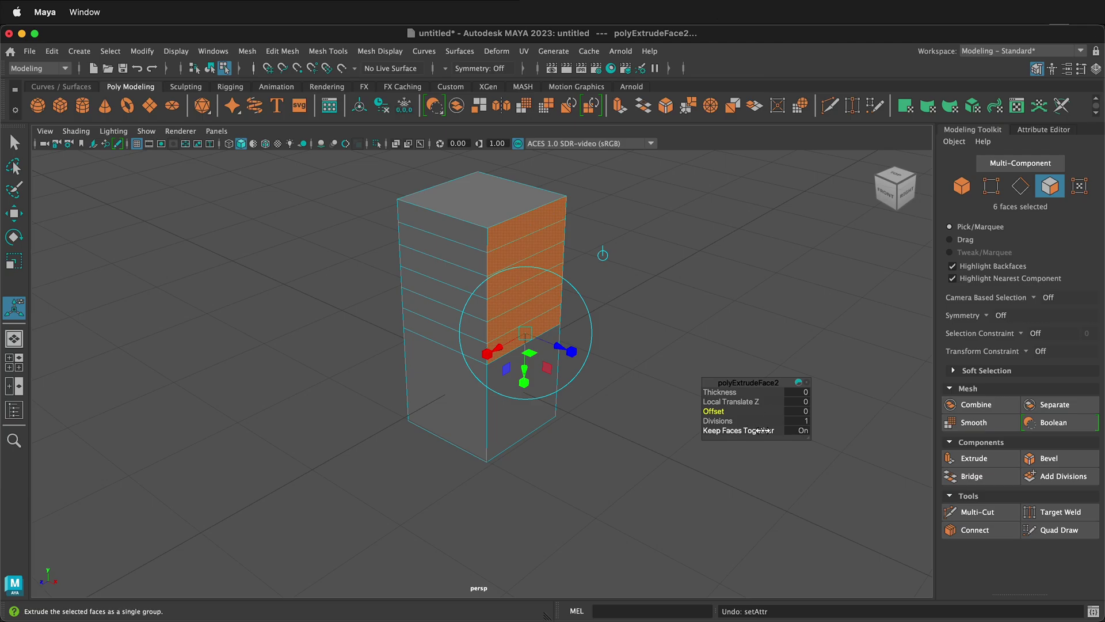
Turn Keep Faces Together off and inset each side face separately with Offset
left_click(764, 432)
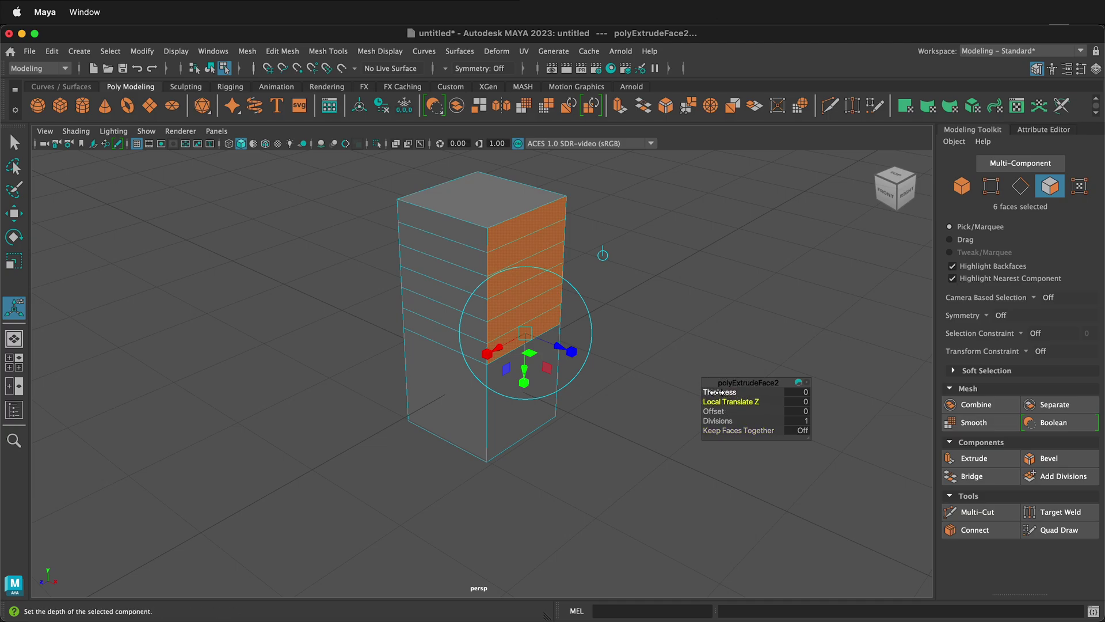
left_click_drag(725, 394, 709, 393)
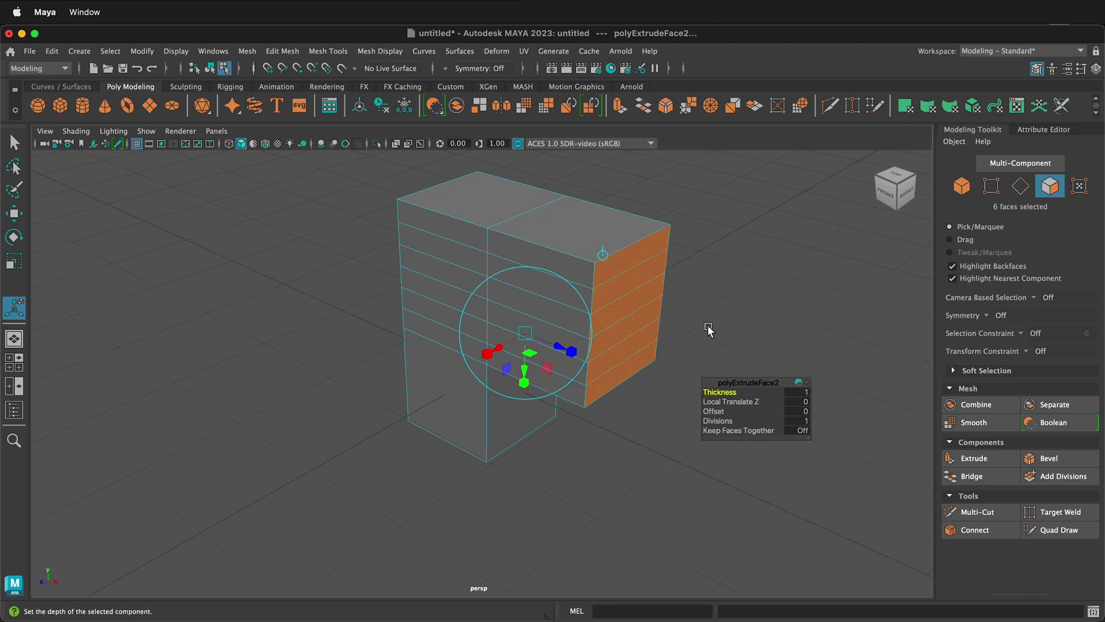
key("super+z")
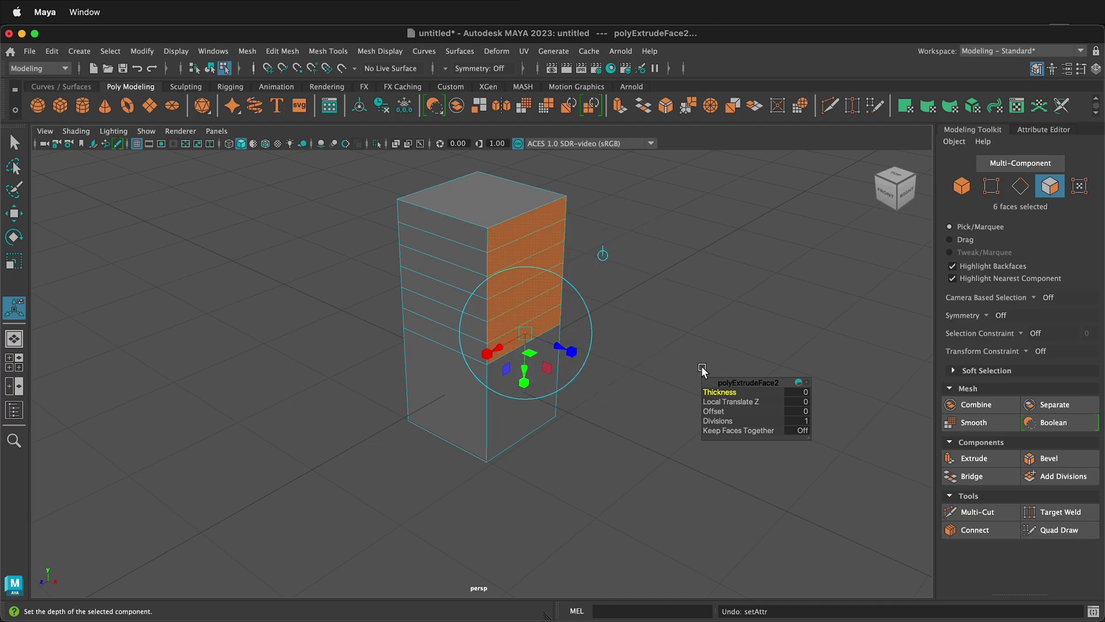
mouse_move(713, 412)
left_mouse_down()
mouse_move(687, 412)
mouse_move(716, 412)
left_mouse_up()
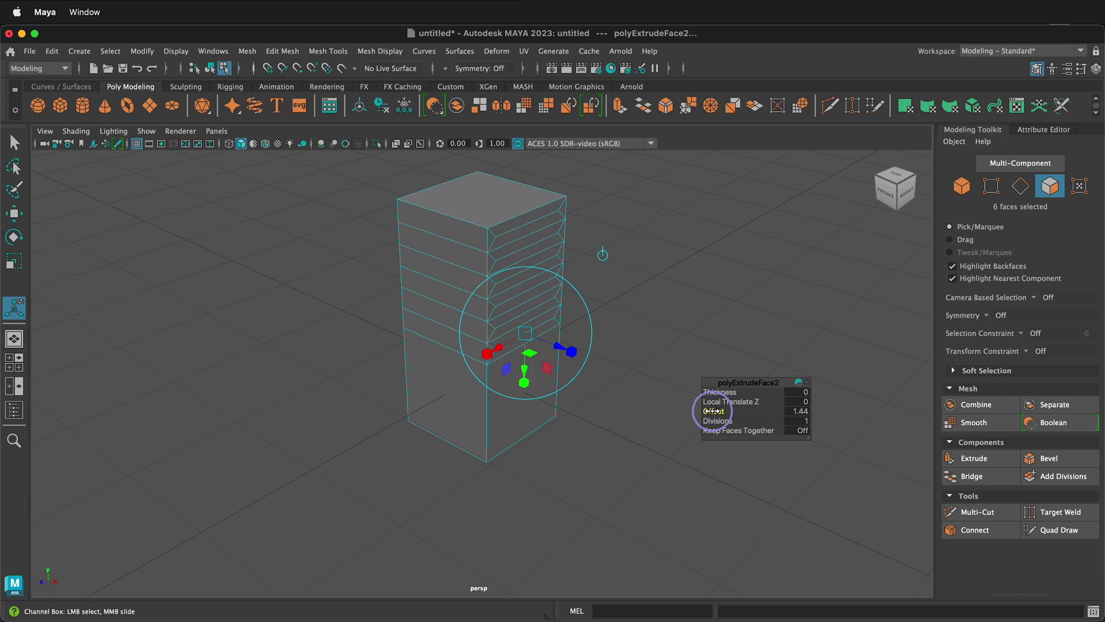
left_click_drag(646, 411, 714, 432)
left_click_drag(850, 433, 628, 422)
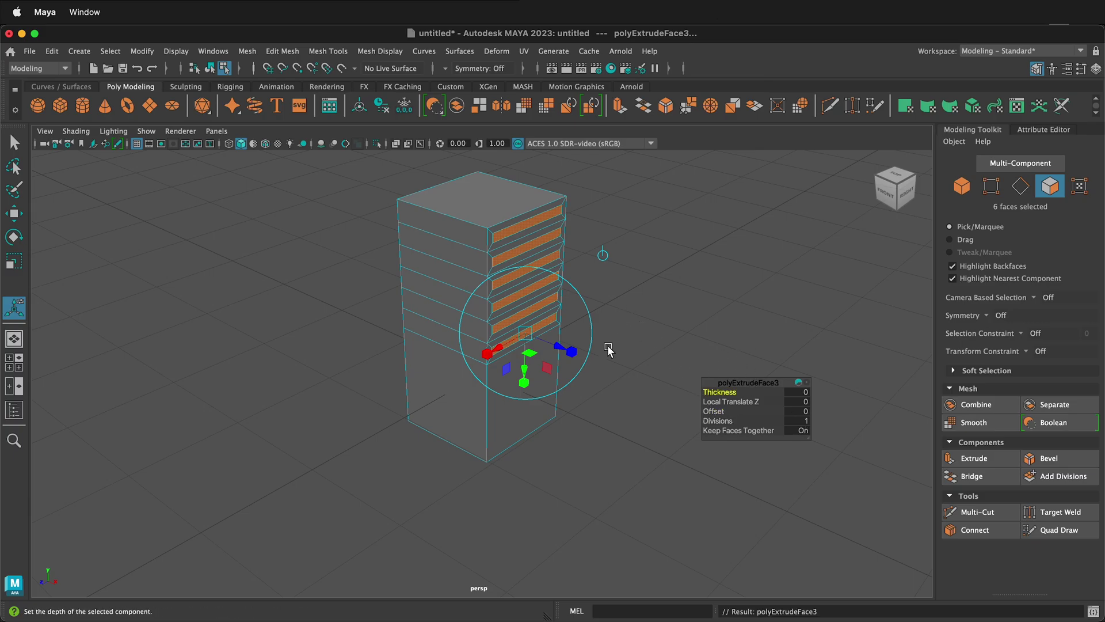
Extrude the inset panels outward 0.606 with 4 divisions each, then clear the selection
key("ctrl+e")
left_click_drag(568, 353, 615, 380)
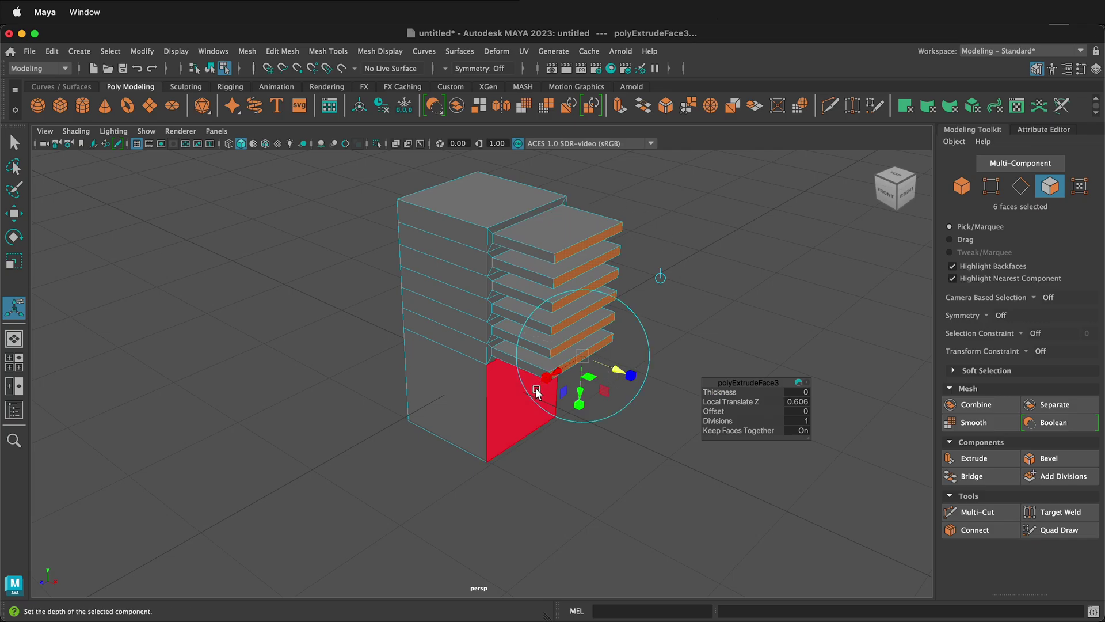
left_click_drag(717, 421, 748, 421)
left_click_drag(620, 487, 666, 483, "alt")
left_click(681, 383)
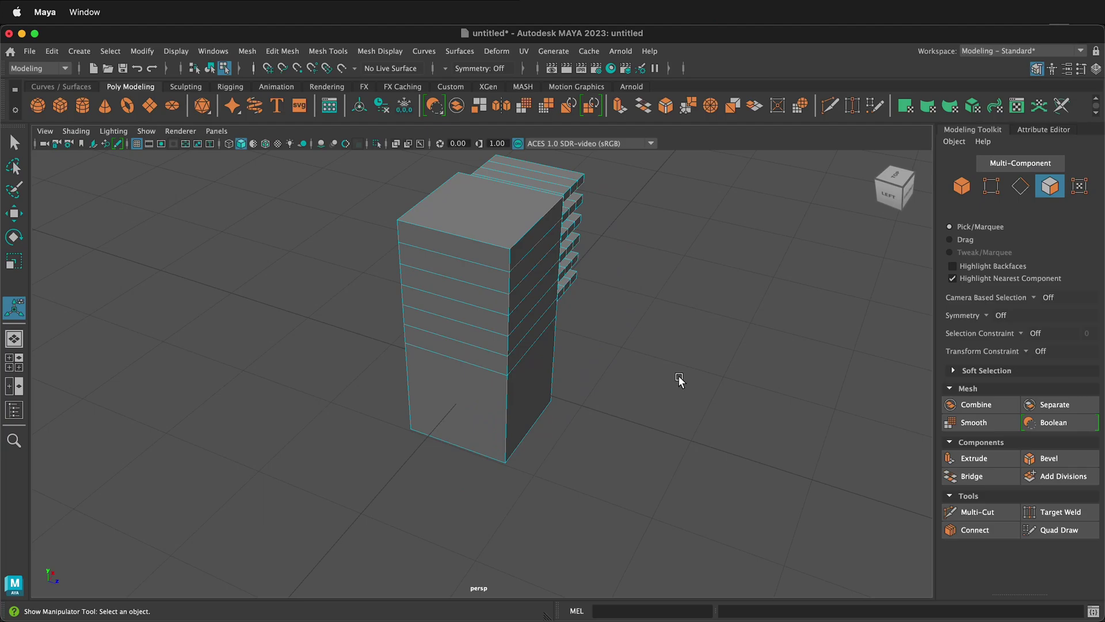
Select the tower's two lower side faces and extrude them, keeping Thickness at 0
left_click(465, 379)
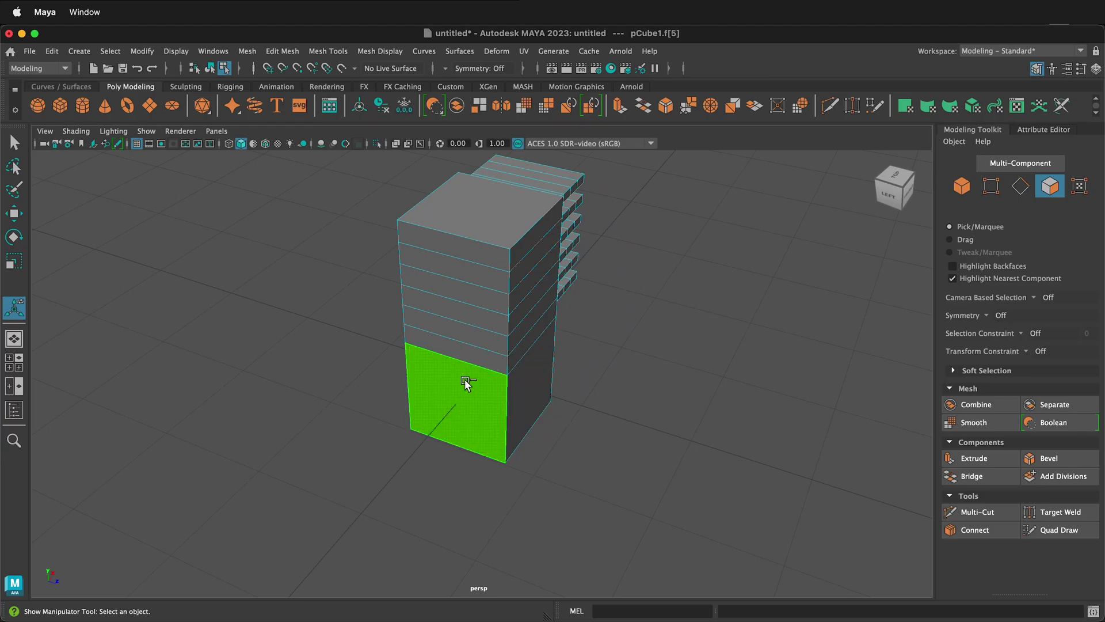
left_click(535, 388, "shift")
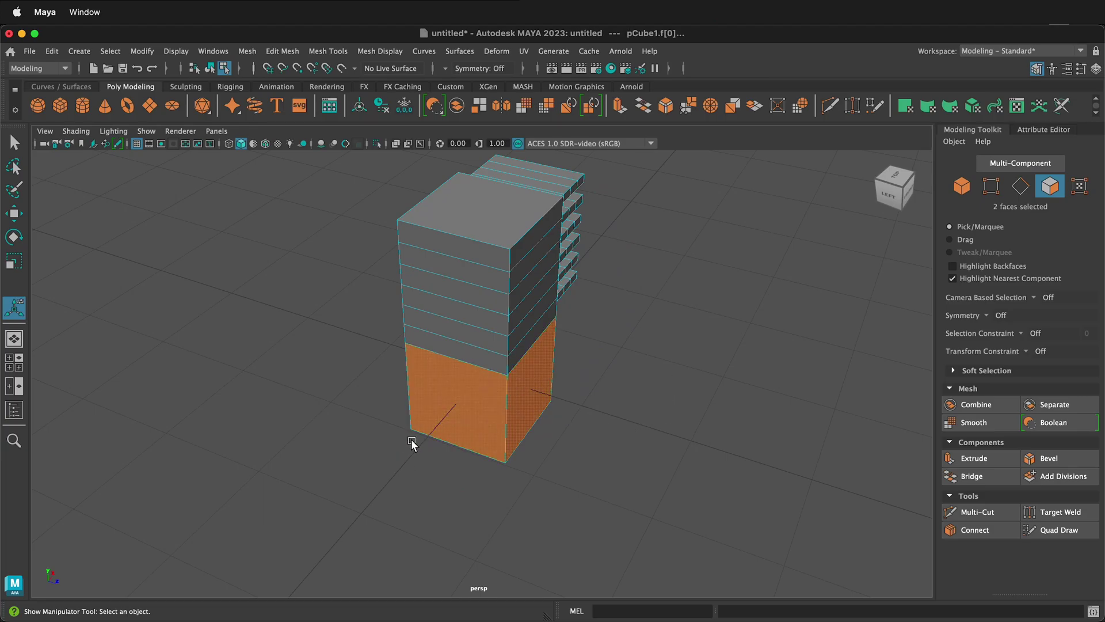
key("ctrl+e")
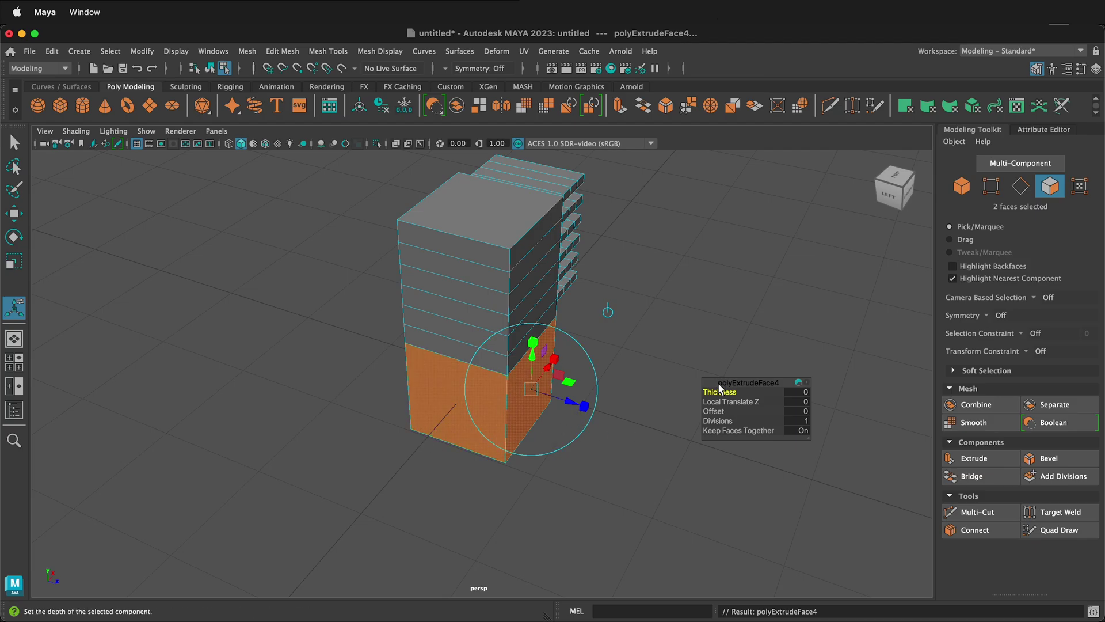
left_click_drag(707, 391, 727, 393)
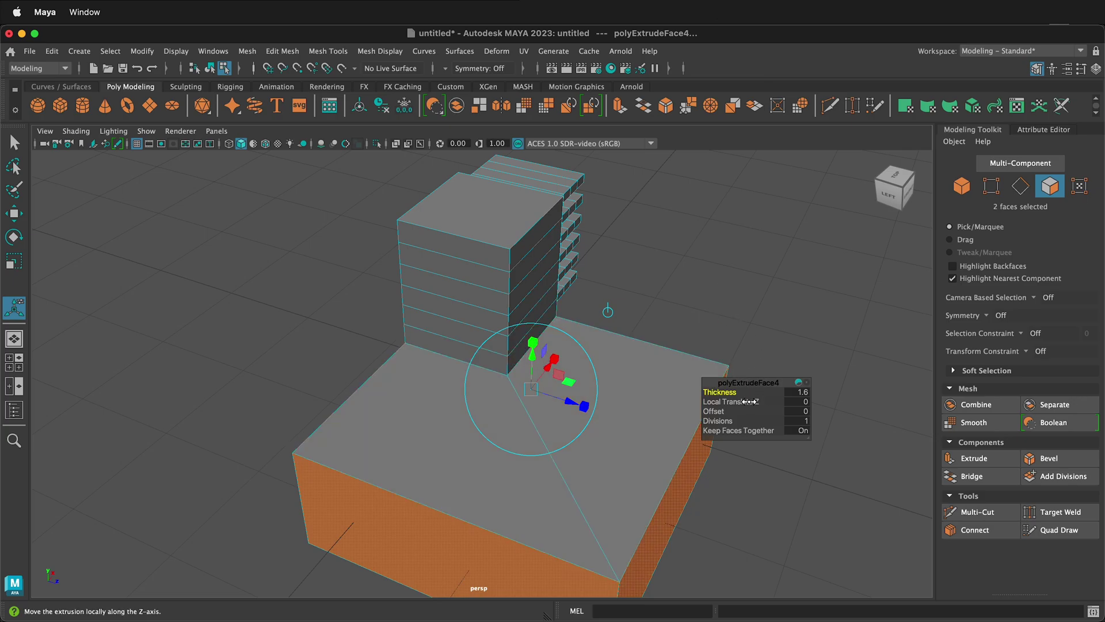
left_click(799, 392)
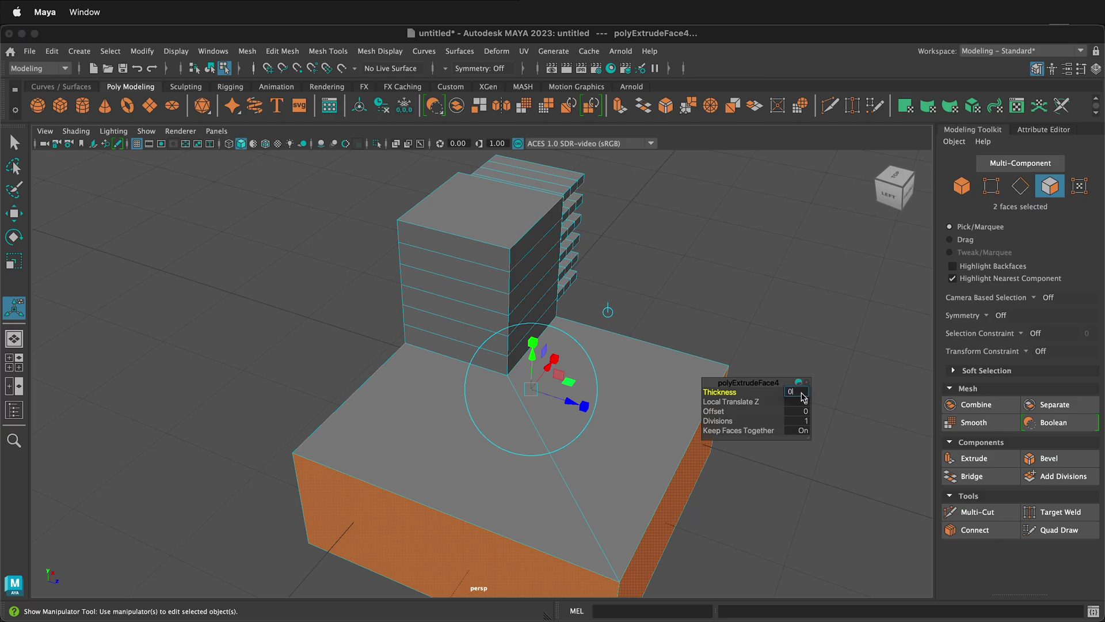
type("0")
key("Return")
Extrude the two faces separately 2.2 along Local Translate Z with 4 divisions
left_click(727, 402)
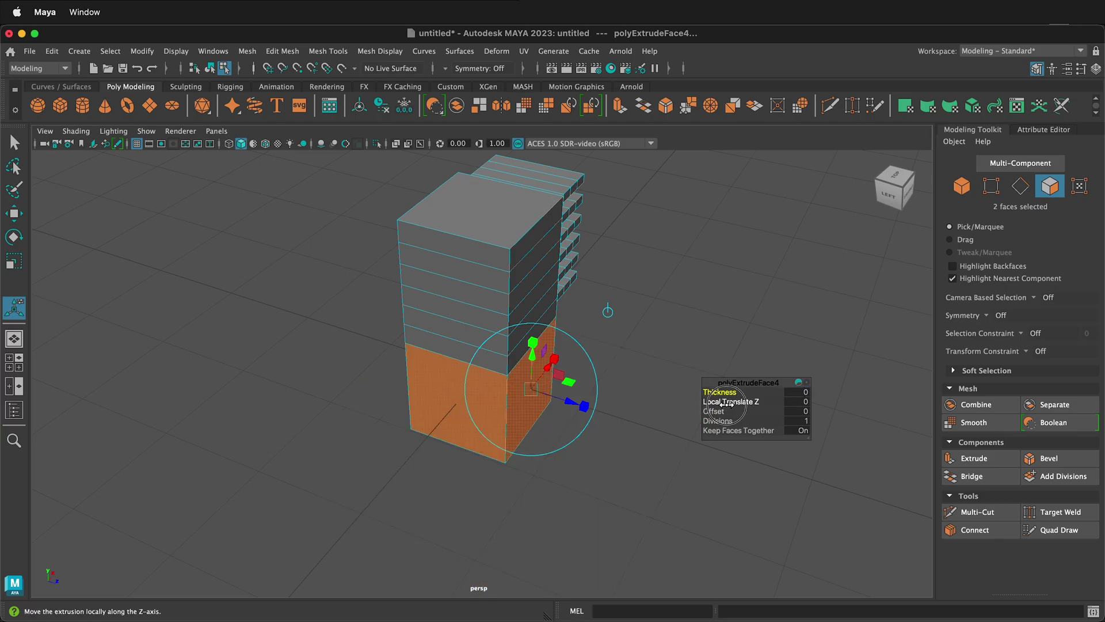
mouse_move(726, 403)
left_mouse_down()
mouse_move(777, 401)
mouse_move(714, 401)
left_mouse_up()
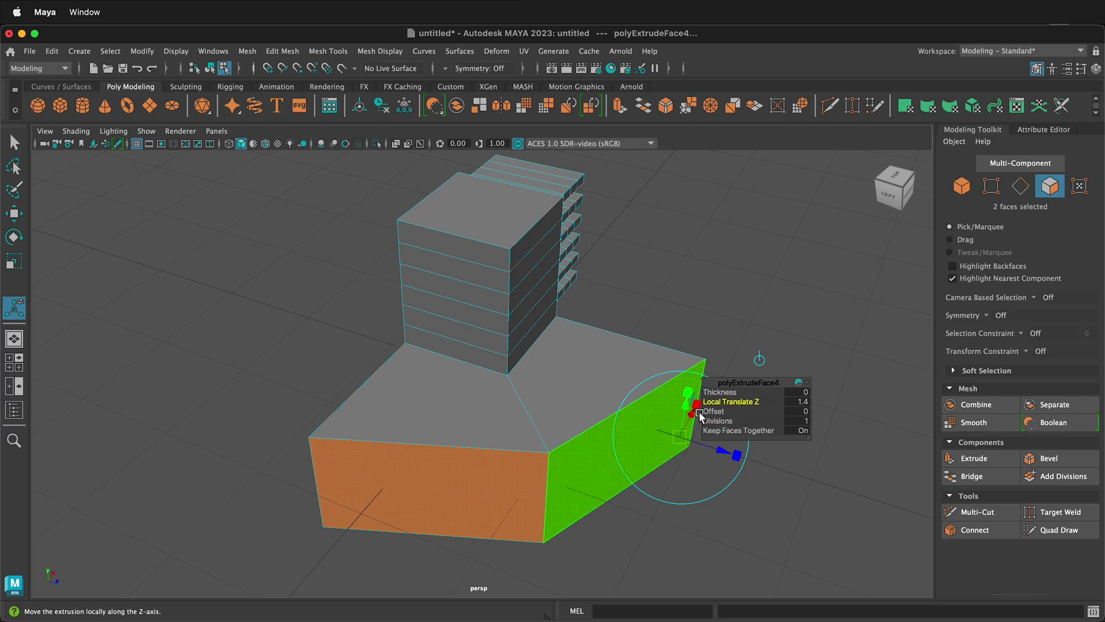
left_click(756, 432)
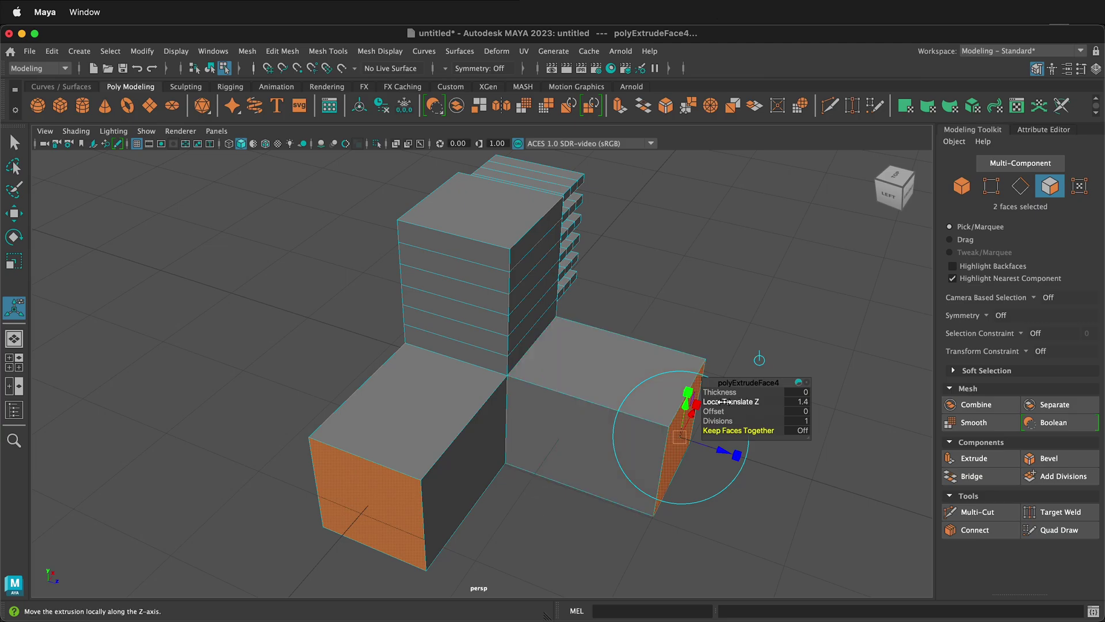
mouse_move(723, 402)
left_mouse_down()
mouse_move(737, 402)
mouse_move(720, 392)
mouse_move(748, 392)
mouse_move(709, 392)
left_mouse_up()
scroll(627, 334, "up", 2)
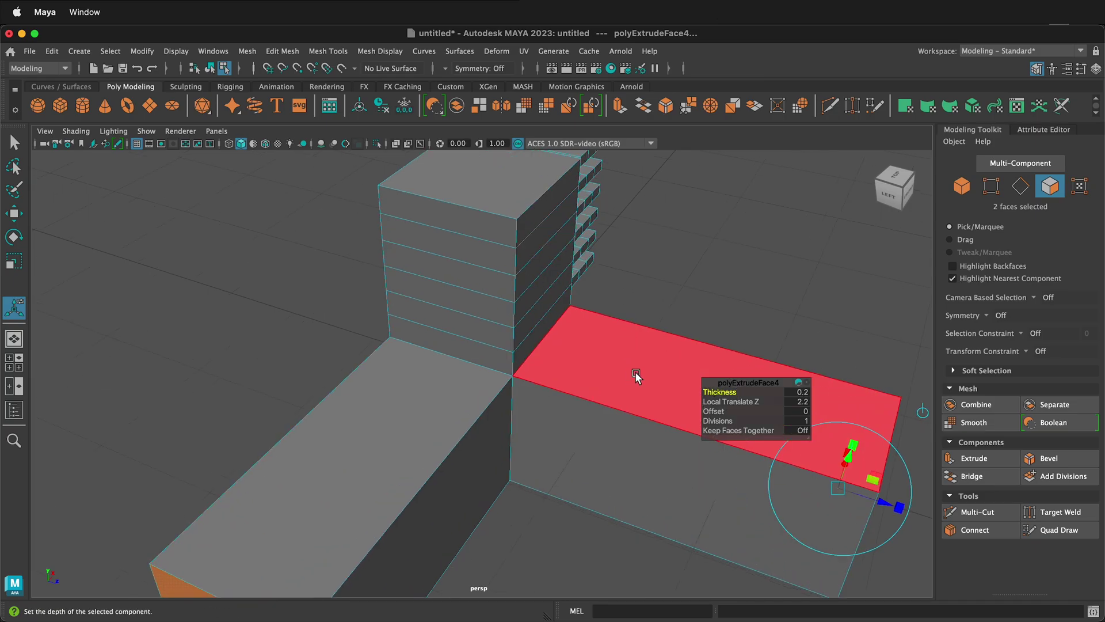
left_click_drag(718, 421, 726, 421)
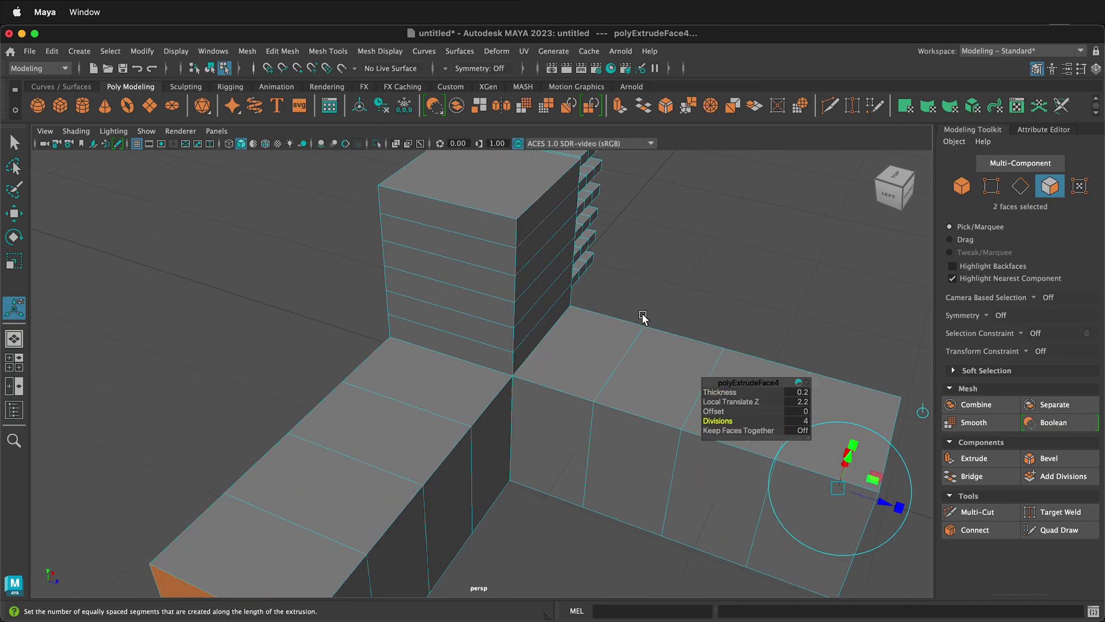
scroll(642, 314, "down", 3)
scroll(644, 316, "down", 2)
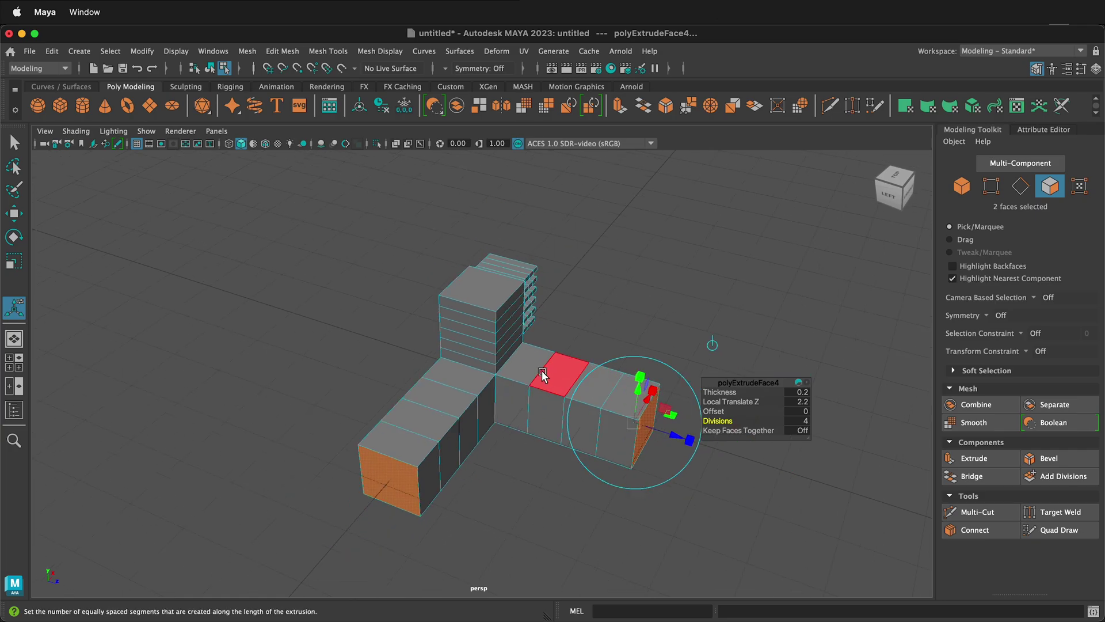
Create a polygon sphere and move it to the right of the tower, to X 4.22
middle_click_drag(691, 304, 336, 310, "alt")
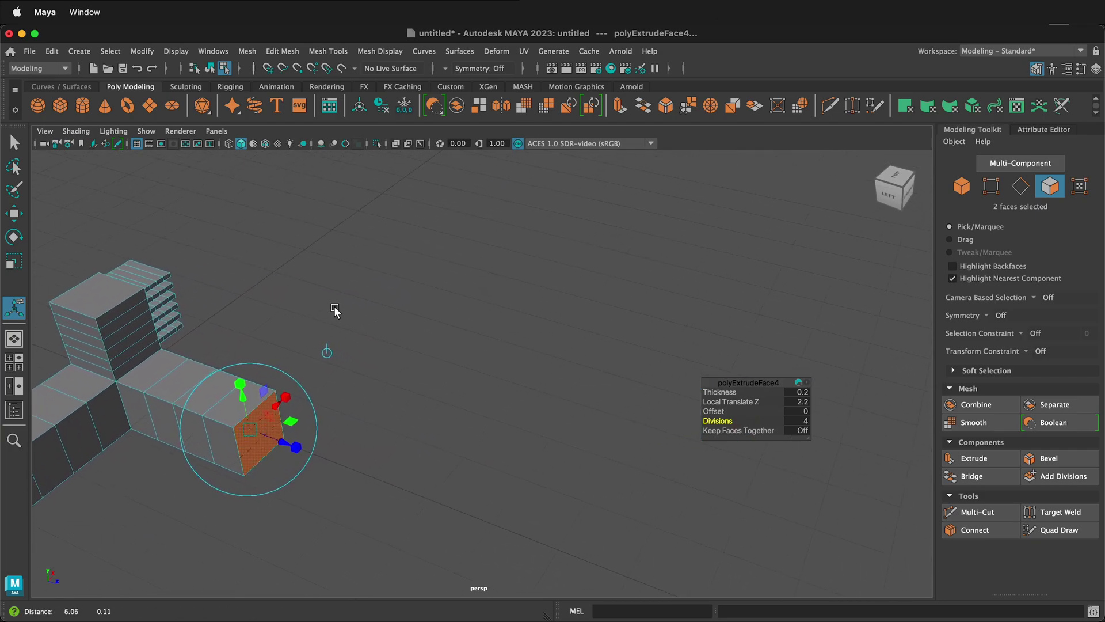
left_click(37, 105)
key("w")
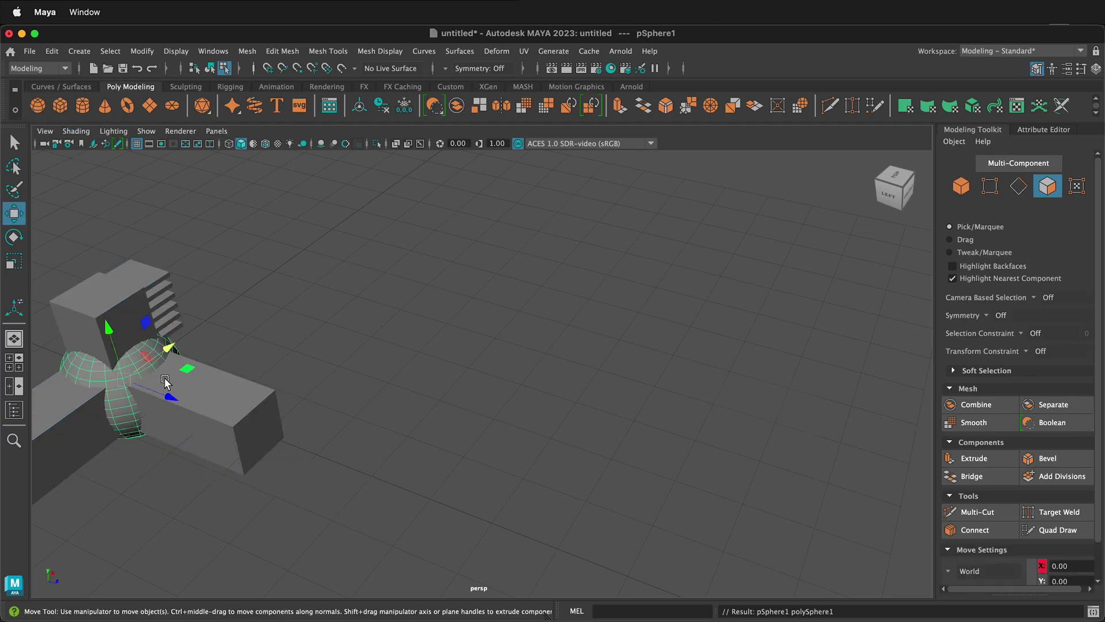
left_click_drag(186, 368, 653, 338)
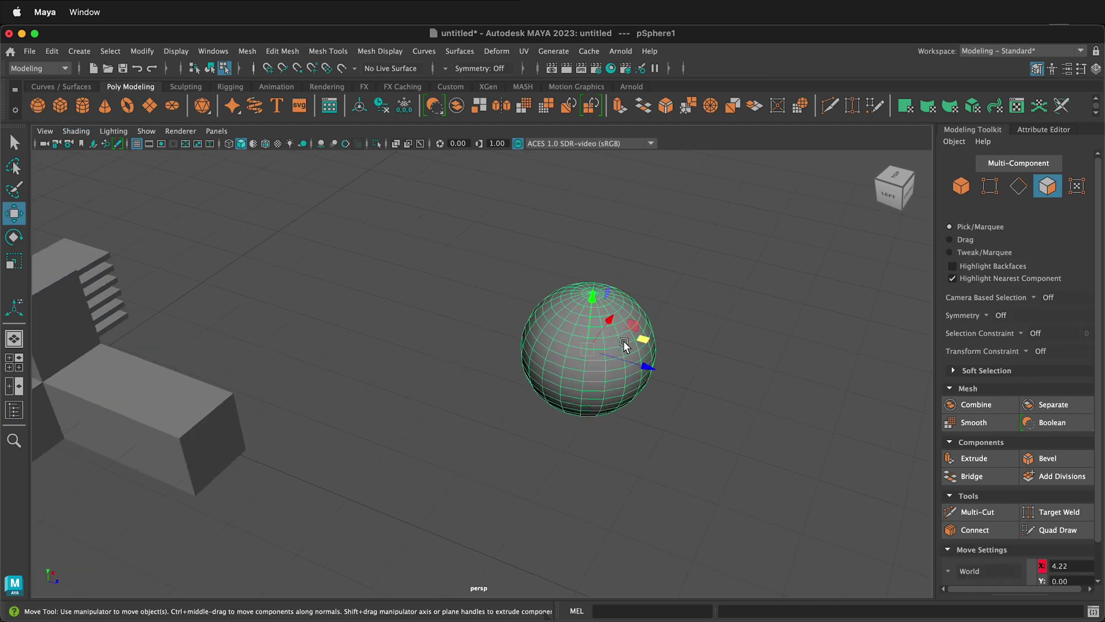
Select all 400 of the sphere's faces in Face mode
right_click(538, 305)
left_click(478, 281)
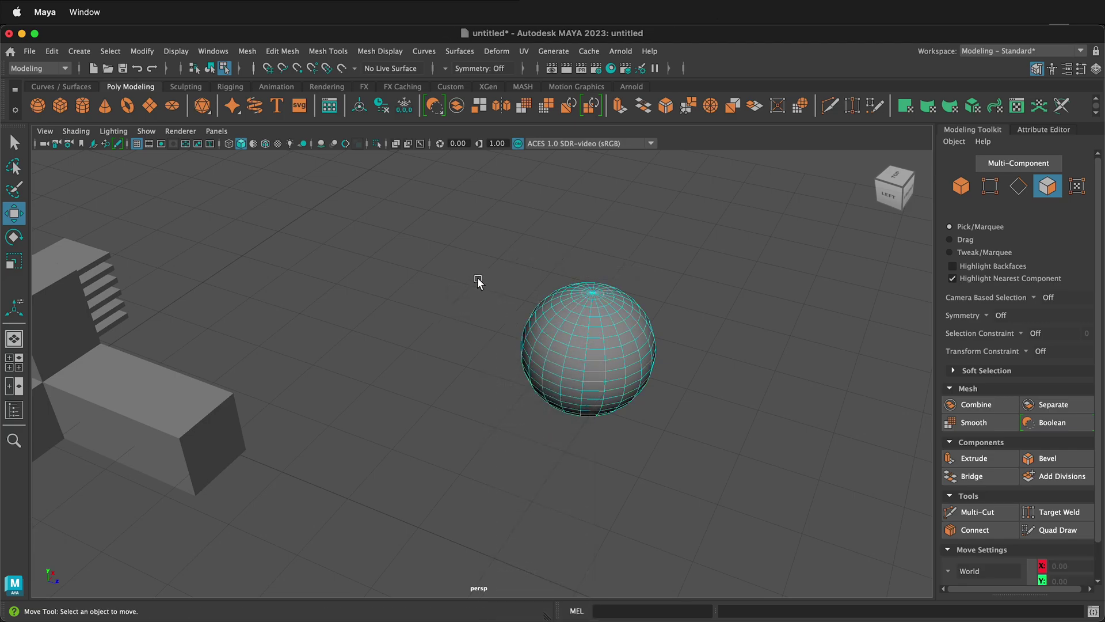
left_click_drag(448, 223, 807, 458)
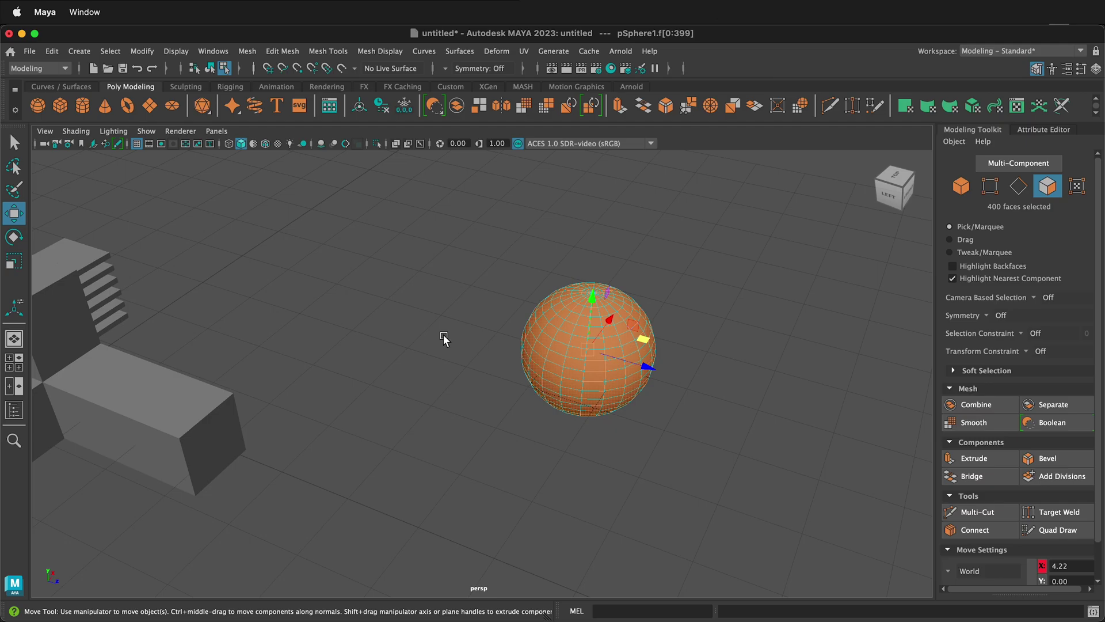
Extrude all 400 sphere faces separately 1.2 along local Z, adjusting Offset, with 3 divisions
key("ctrl+e")
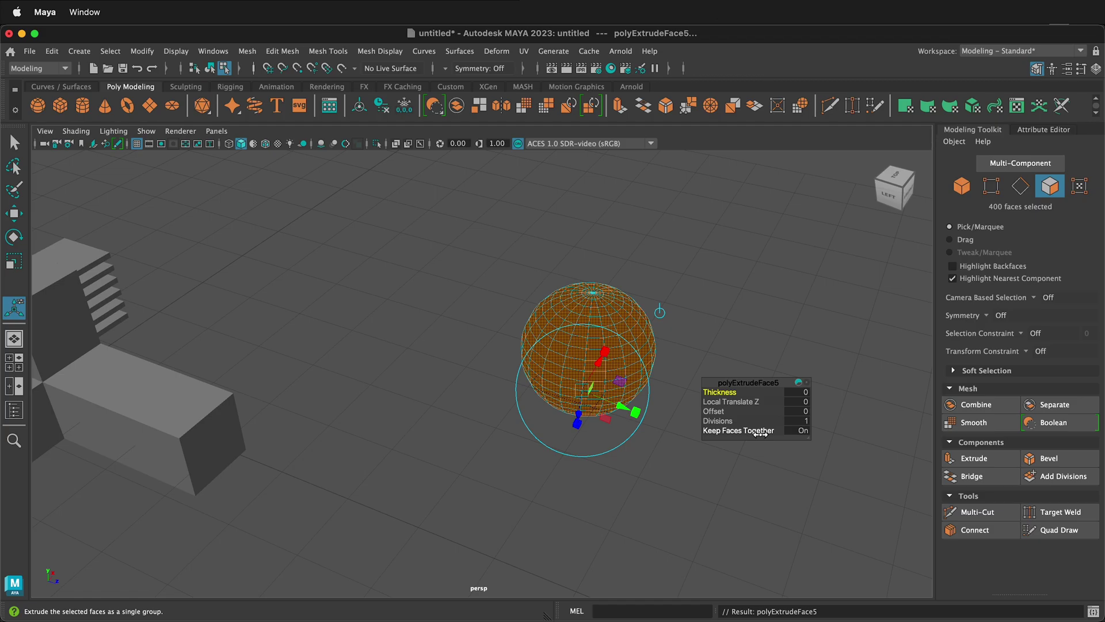
mouse_move(761, 433)
left_mouse_down()
mouse_move(694, 426)
mouse_move(728, 402)
mouse_move(747, 404)
mouse_move(715, 410)
left_mouse_up()
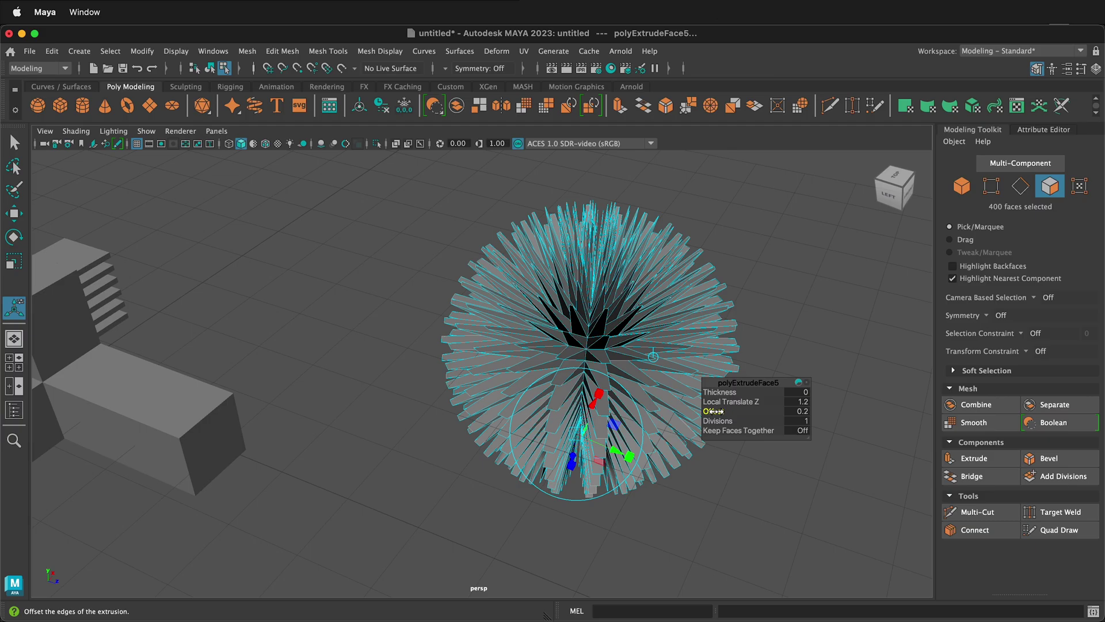
middle_click_drag(809, 286, 798, 321)
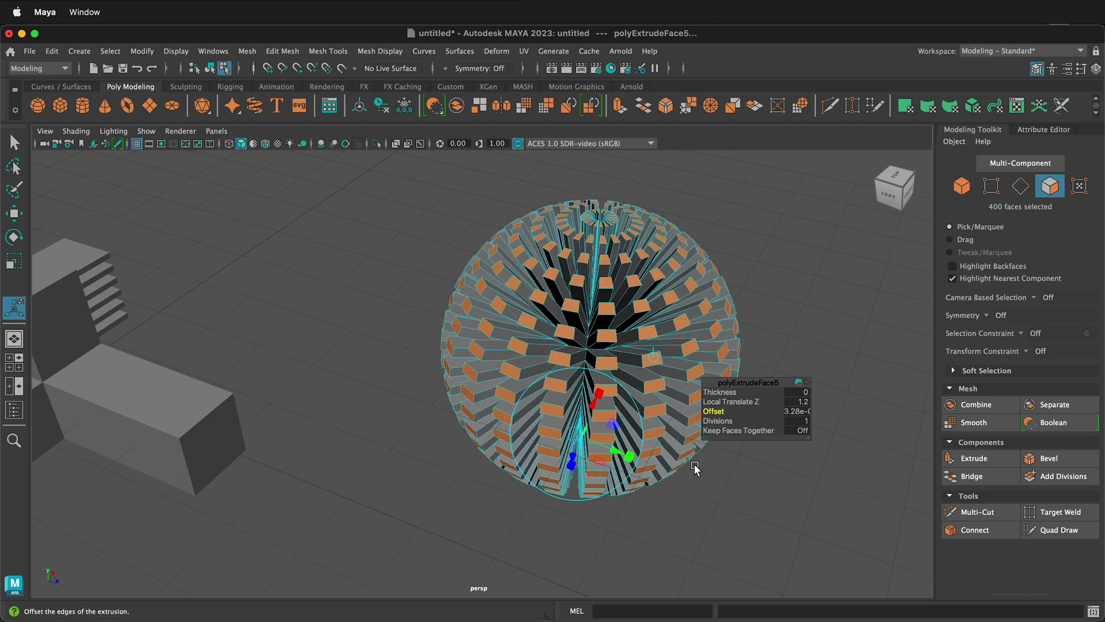
left_click_drag(689, 480, 563, 417, "alt")
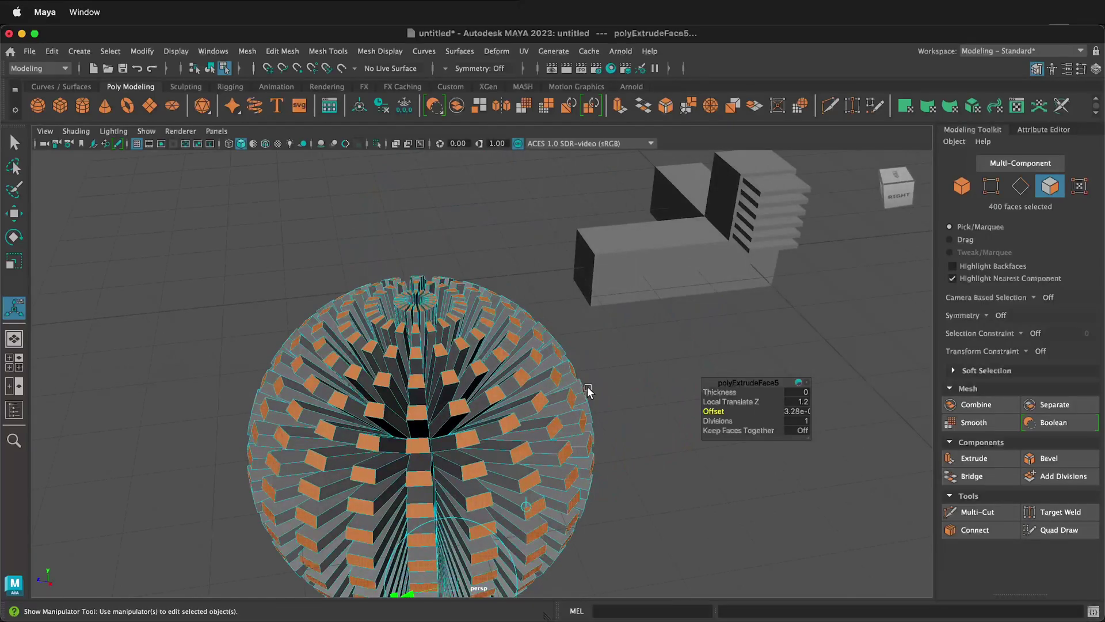
left_click(720, 420)
middle_click_drag(726, 423, 742, 423)
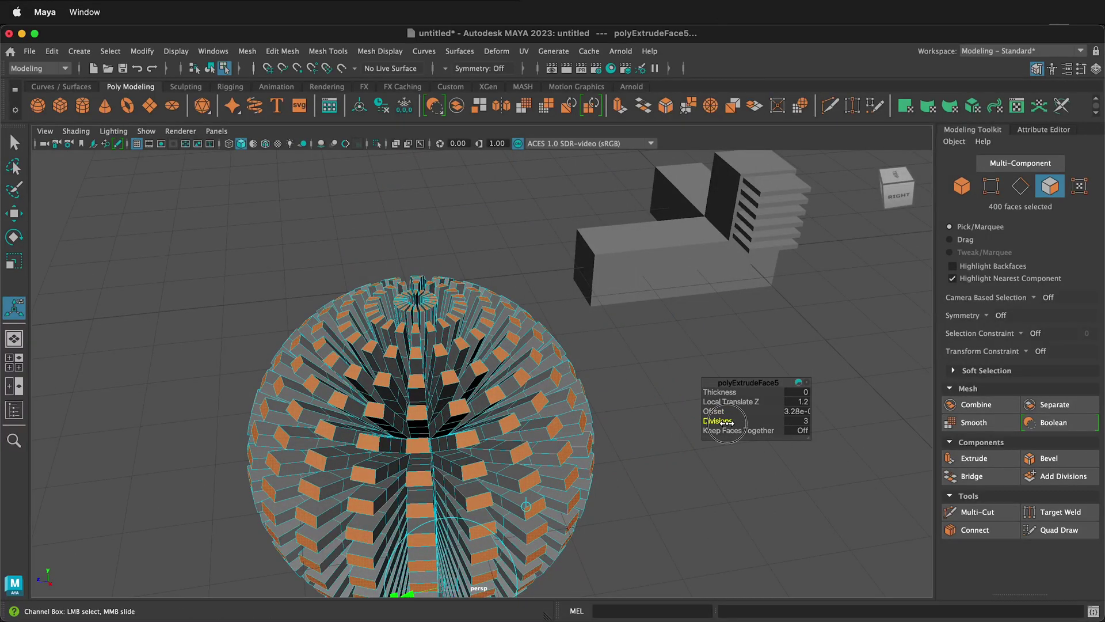
left_click_drag(619, 438, 641, 439, "alt")
scroll(698, 333, "up", 5)
scroll(688, 336, "down", 3)
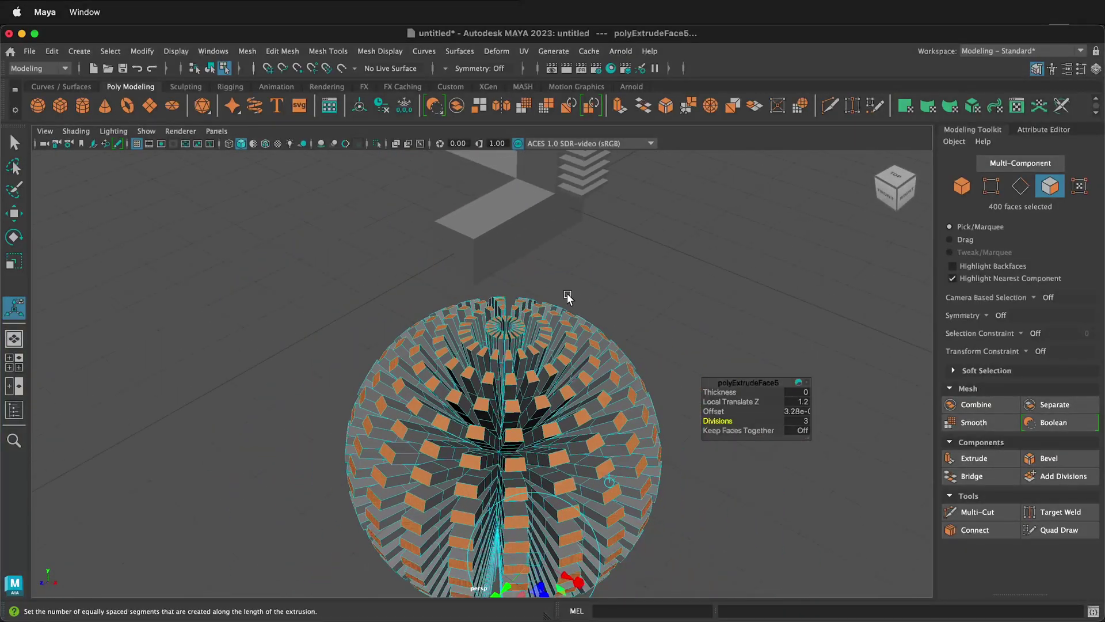
scroll(706, 375, "down", 2)
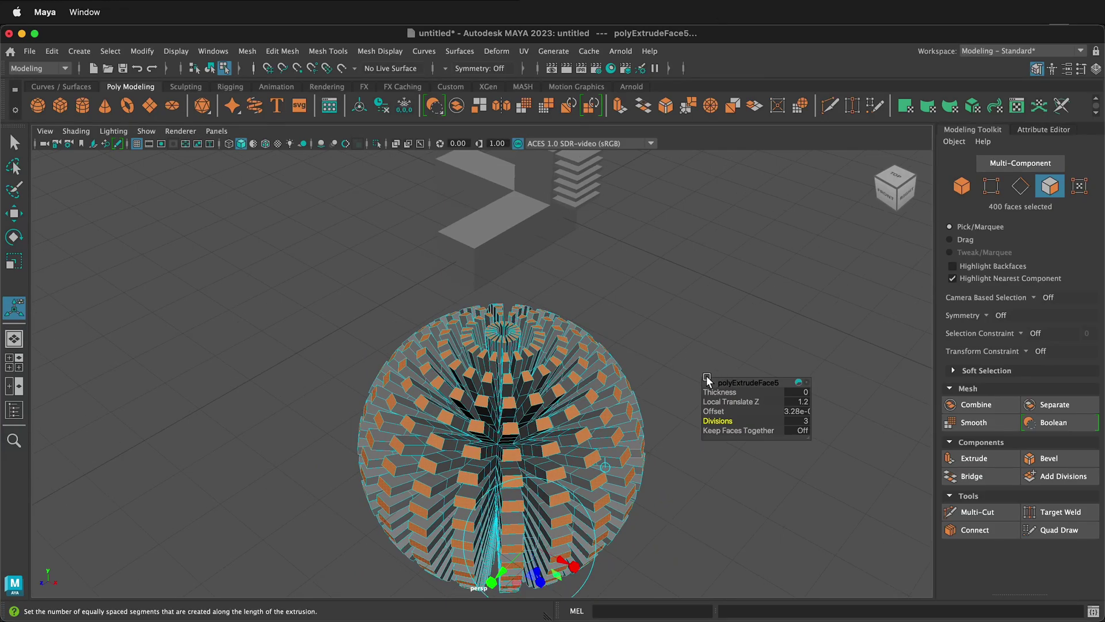
scroll(687, 408, "down", 3)
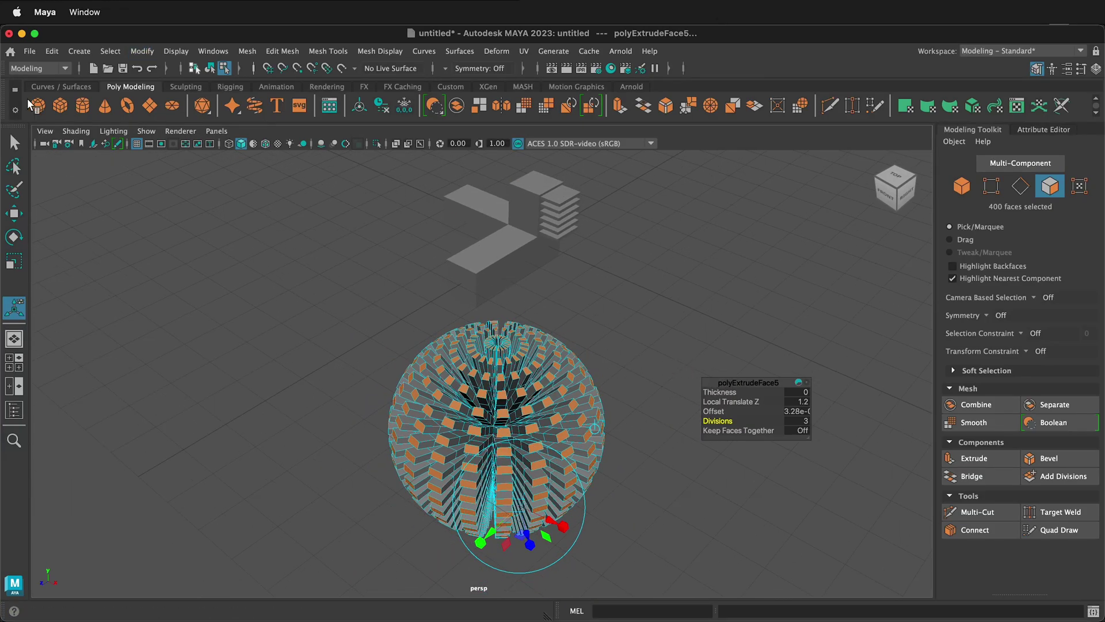
Create a new polygon cube, move it right along X, and frame it
left_click(60, 105)
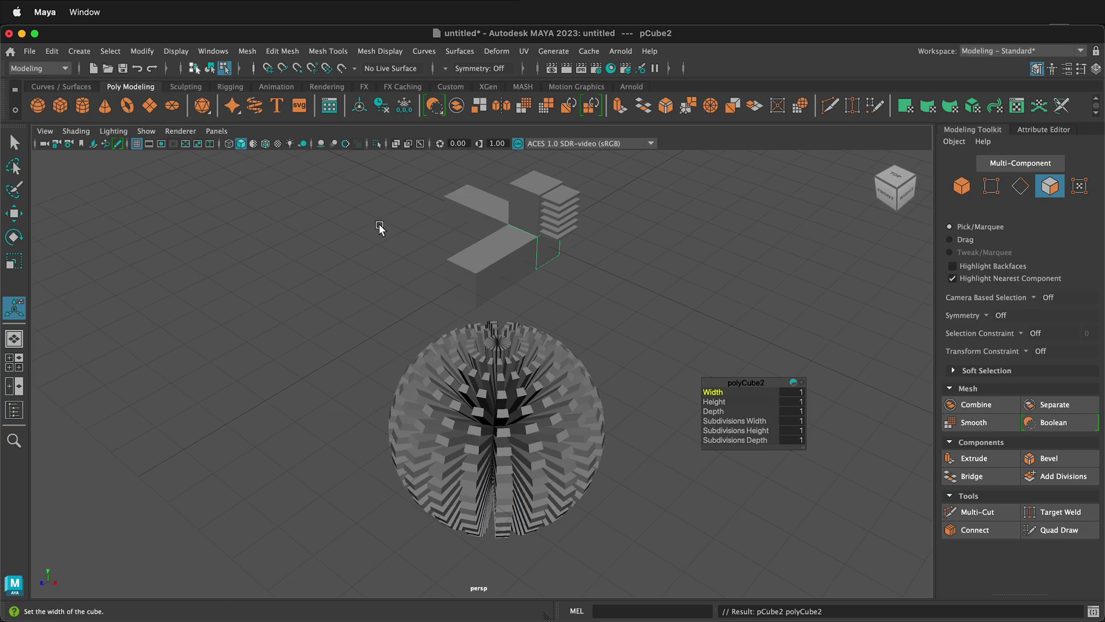
key("w")
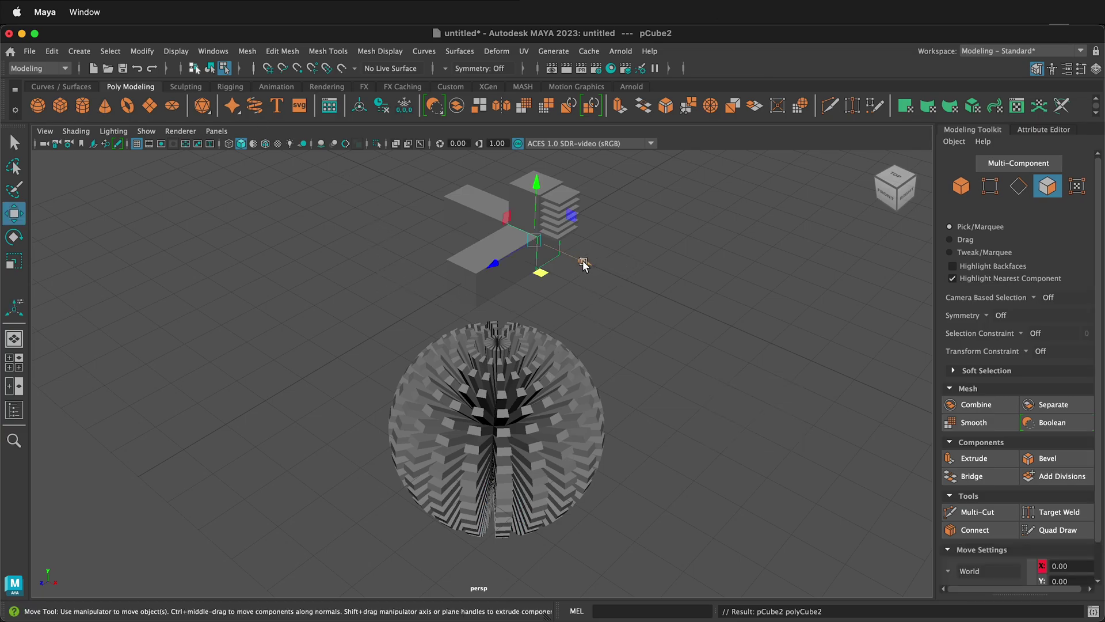
left_click_drag(583, 263, 794, 360)
middle_click_drag(798, 344, 660, 361, "alt")
key("f")
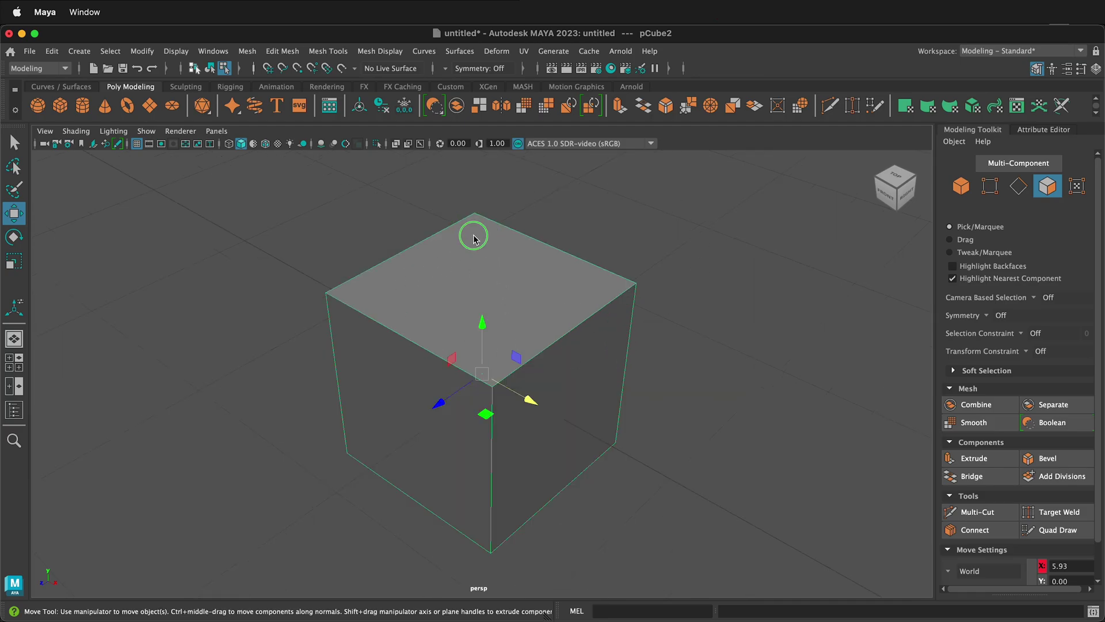
Extrude the cube's top face with an Offset of 0.2 into a smaller square
right_click_drag(473, 239, 476, 271)
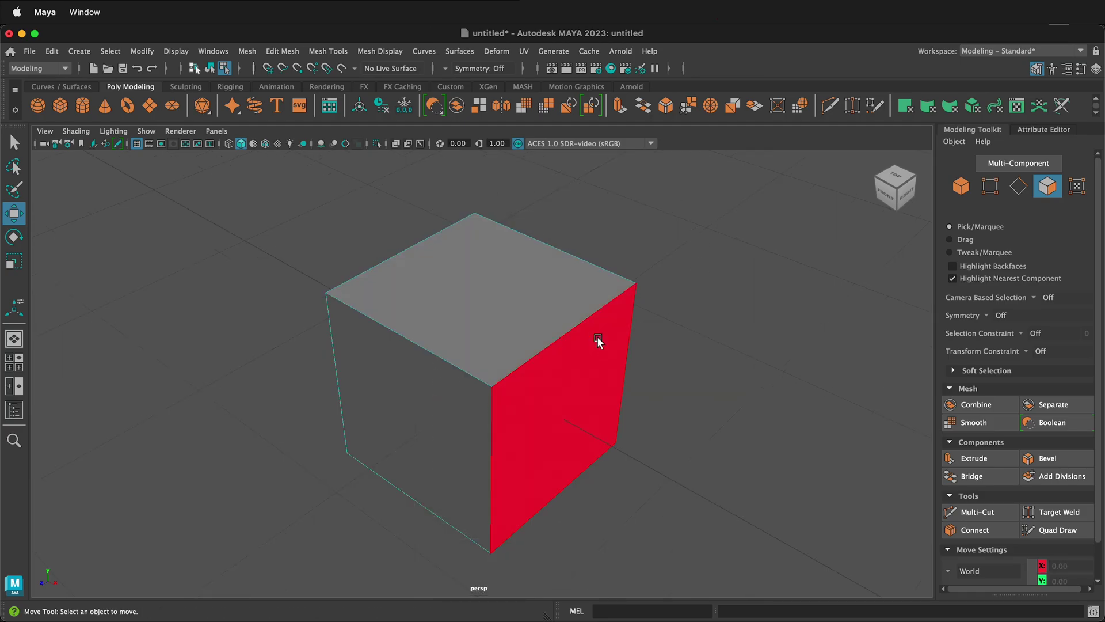
left_click(508, 307)
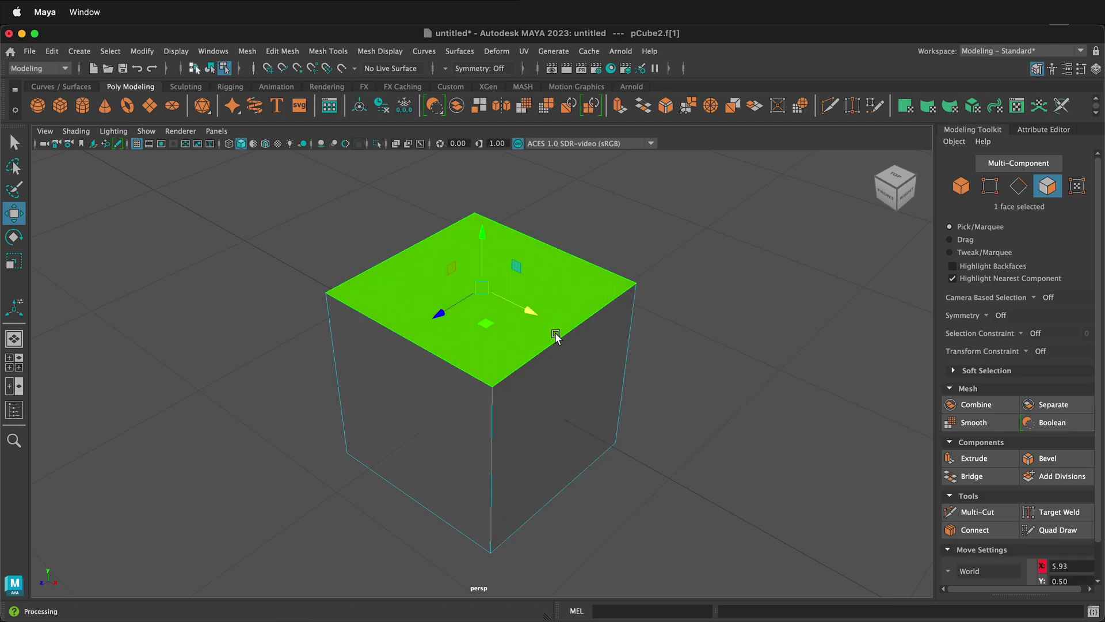
key("ctrl+e")
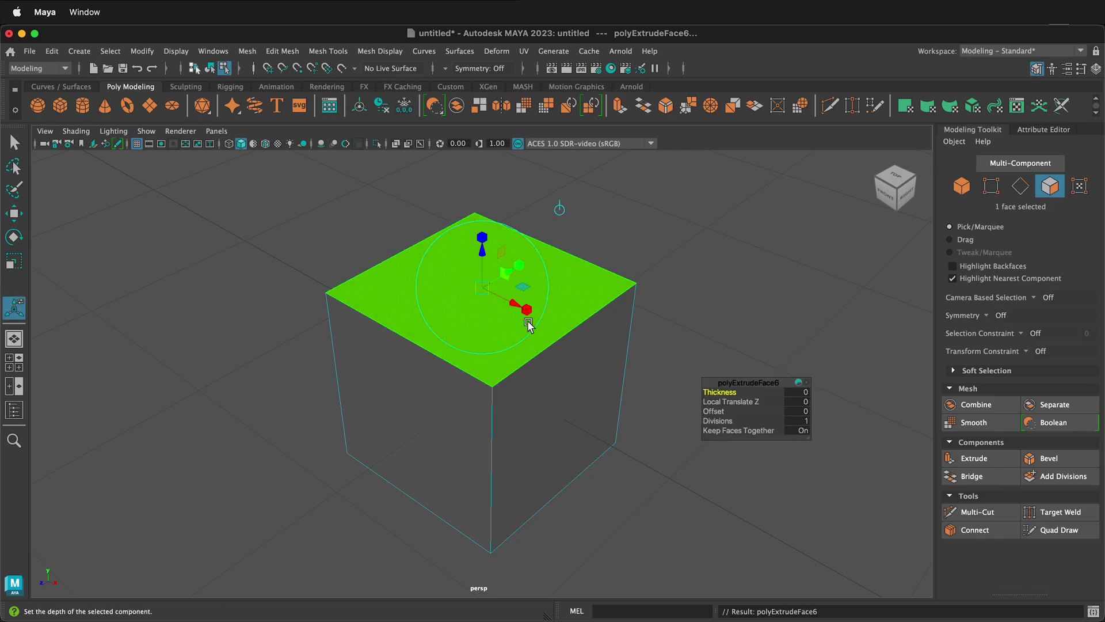
left_click_drag(526, 309, 506, 277)
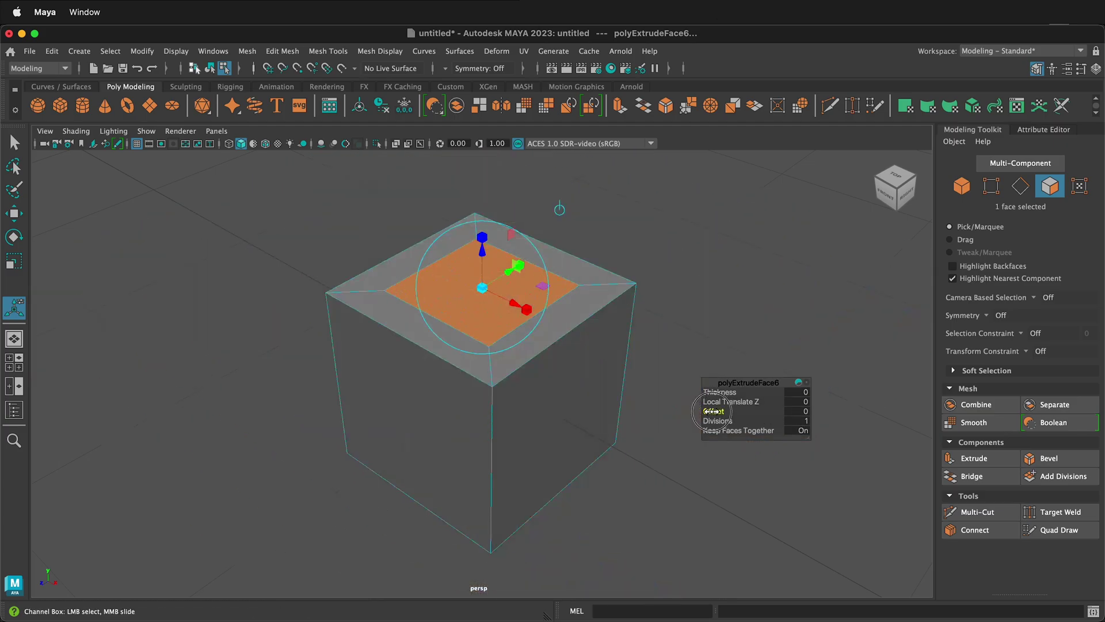
left_click_drag(714, 411, 714, 411)
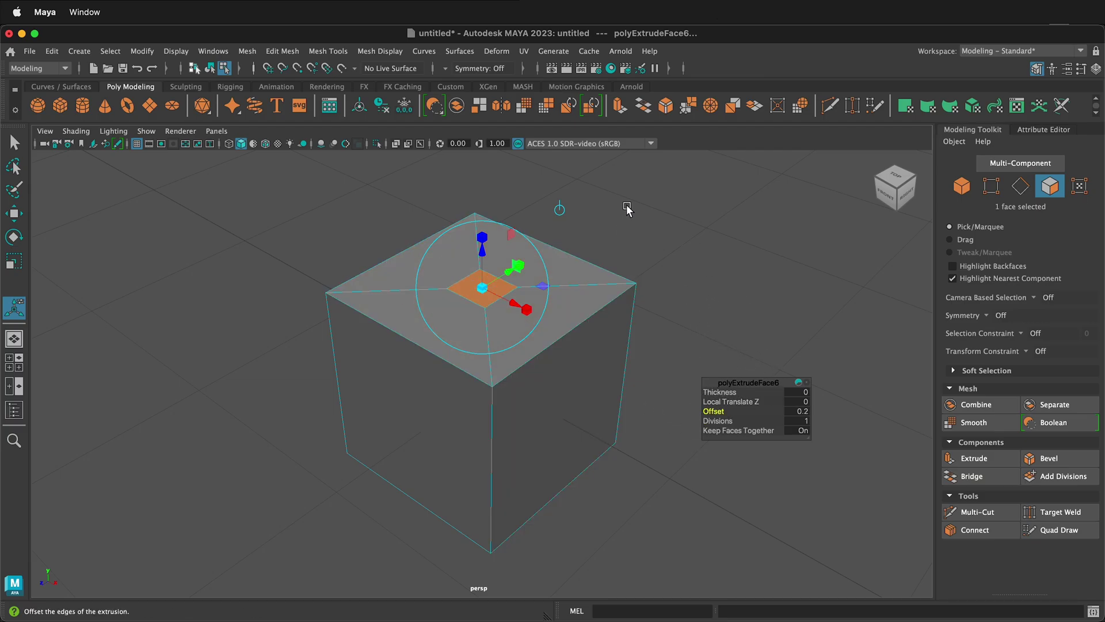
Extrude three of the cube's side faces separately and shrink them inward
left_click(570, 437)
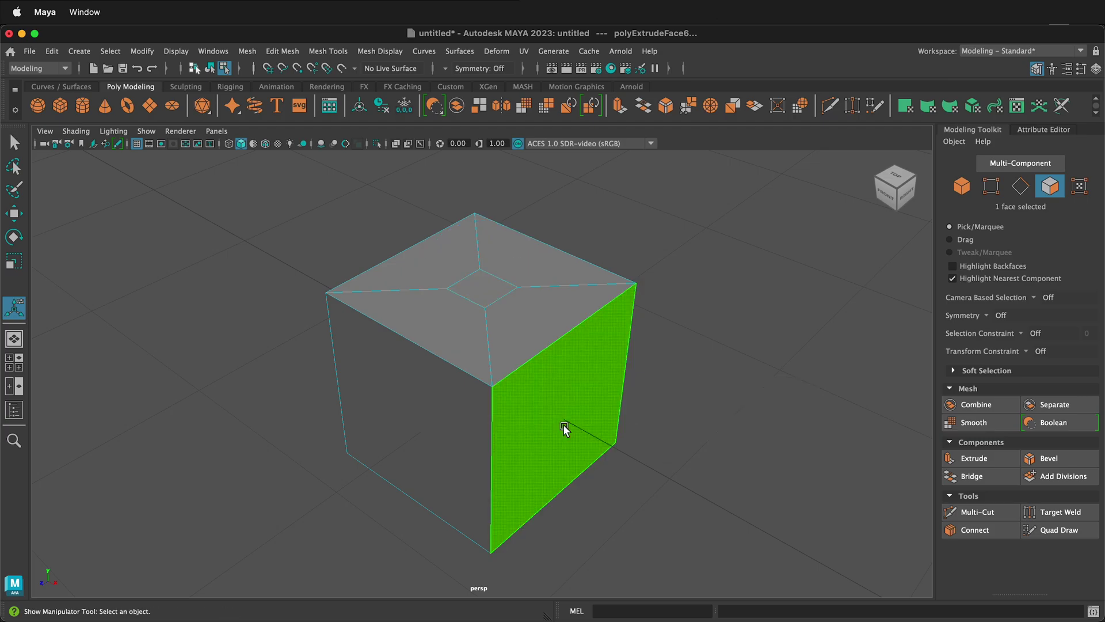
left_click(414, 429, "shift")
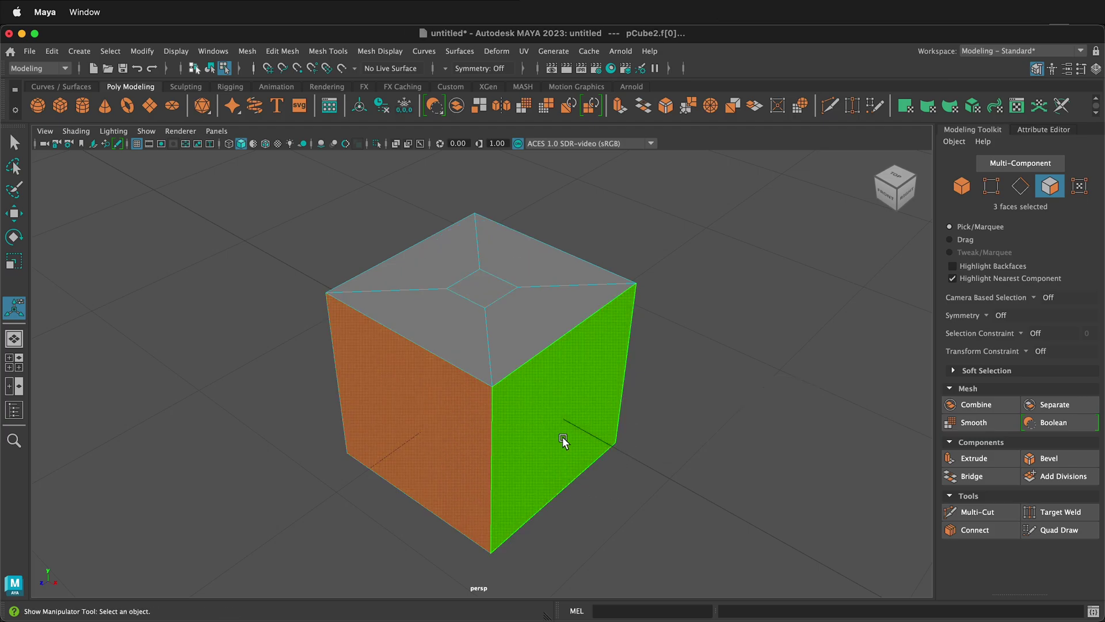
key("ctrl+e")
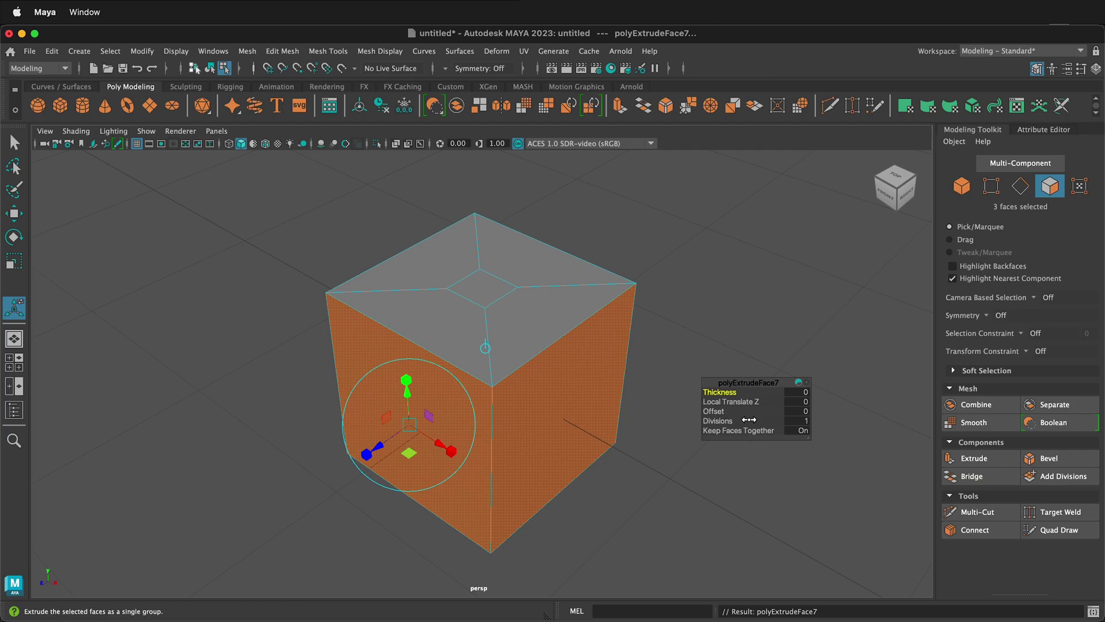
middle_click_drag(765, 432, 709, 433)
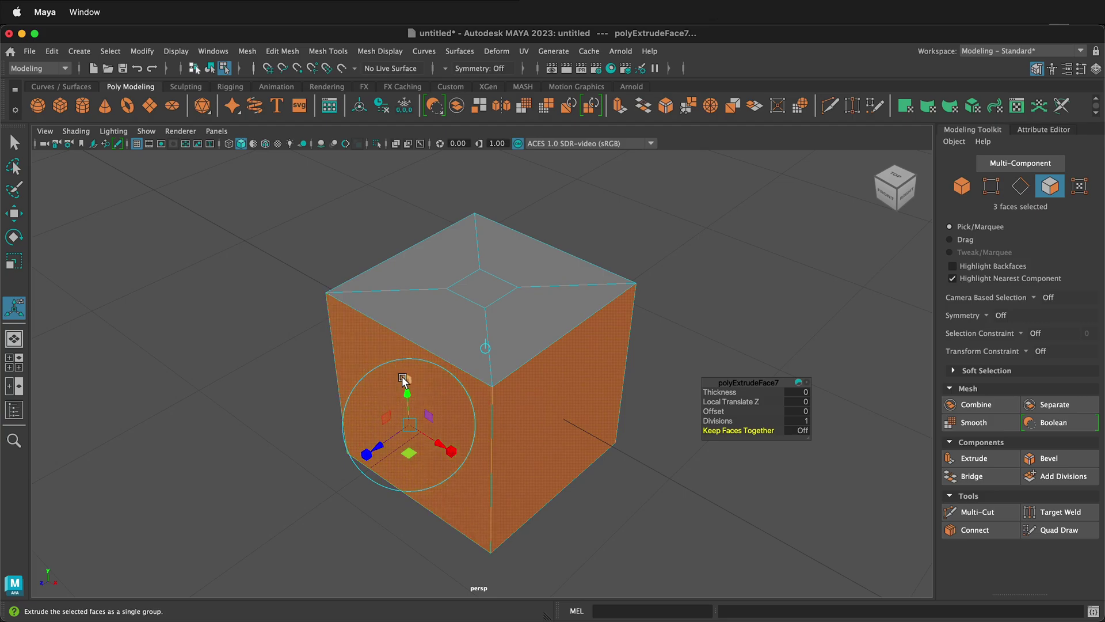
left_click_drag(409, 426, 394, 469)
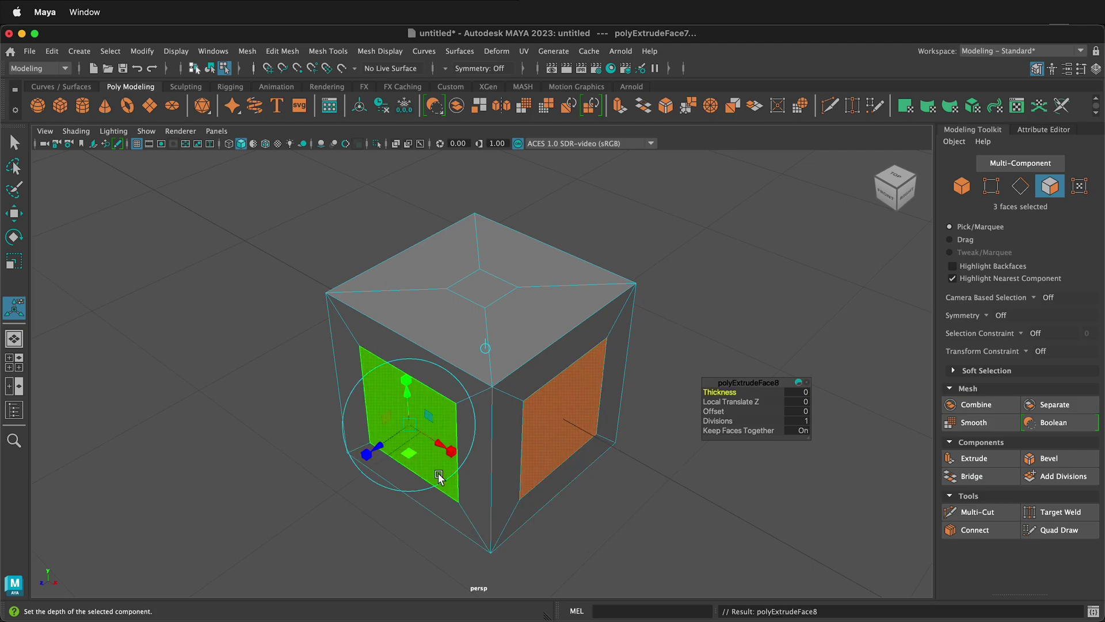
Pull the three faces out 0.243 in 3 divisions, then extrude them a further 0.365
key("ctrl+e")
left_click_drag(389, 441, 344, 468)
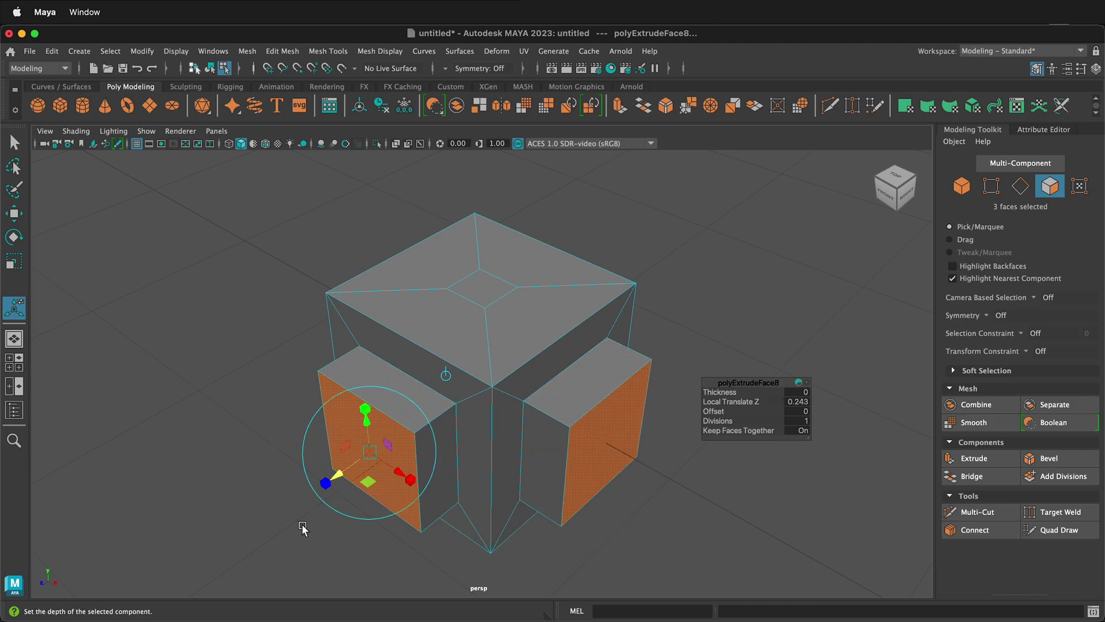
left_click_drag(720, 422, 726, 421)
key("ctrl+e")
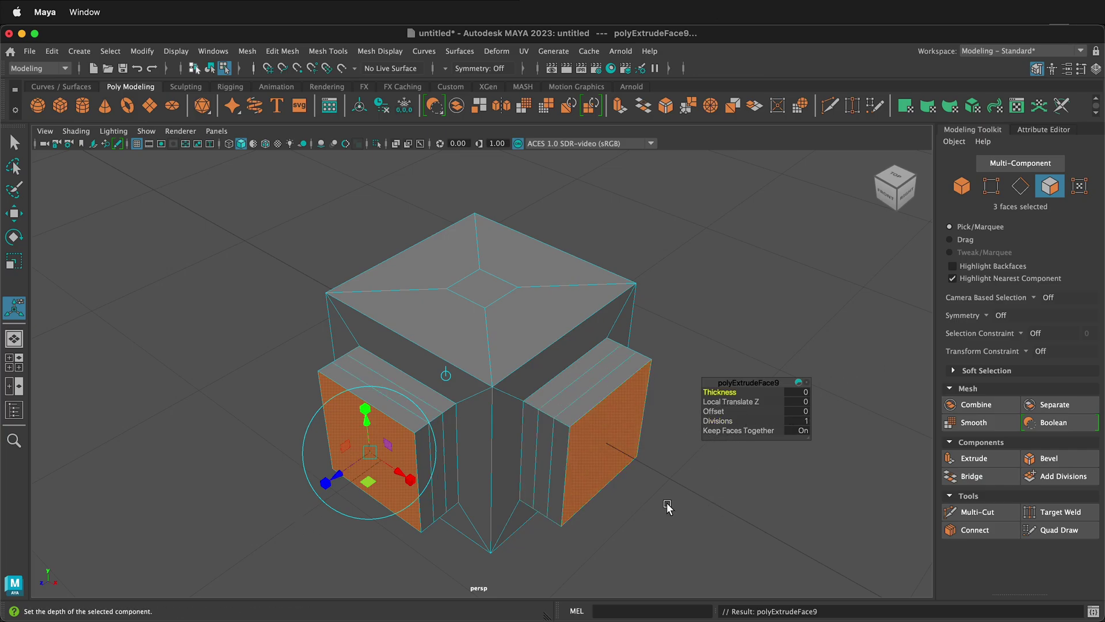
left_click_drag(353, 469, 283, 507)
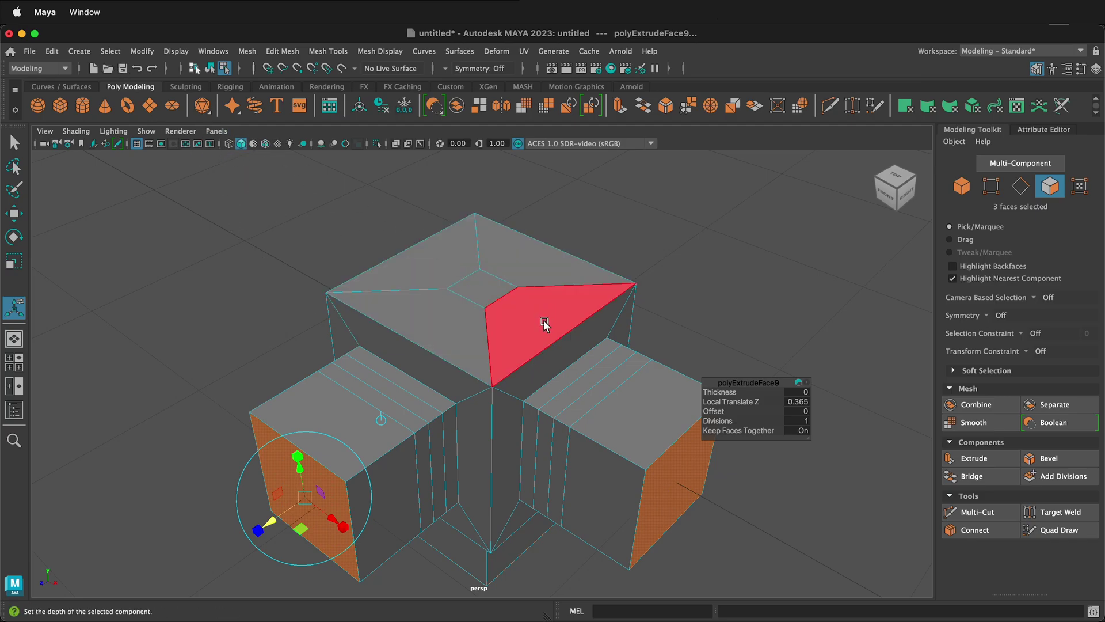
Create a Soccer Ball polygon primitive and move it right to X 9.79
scroll(543, 321, "down", 10)
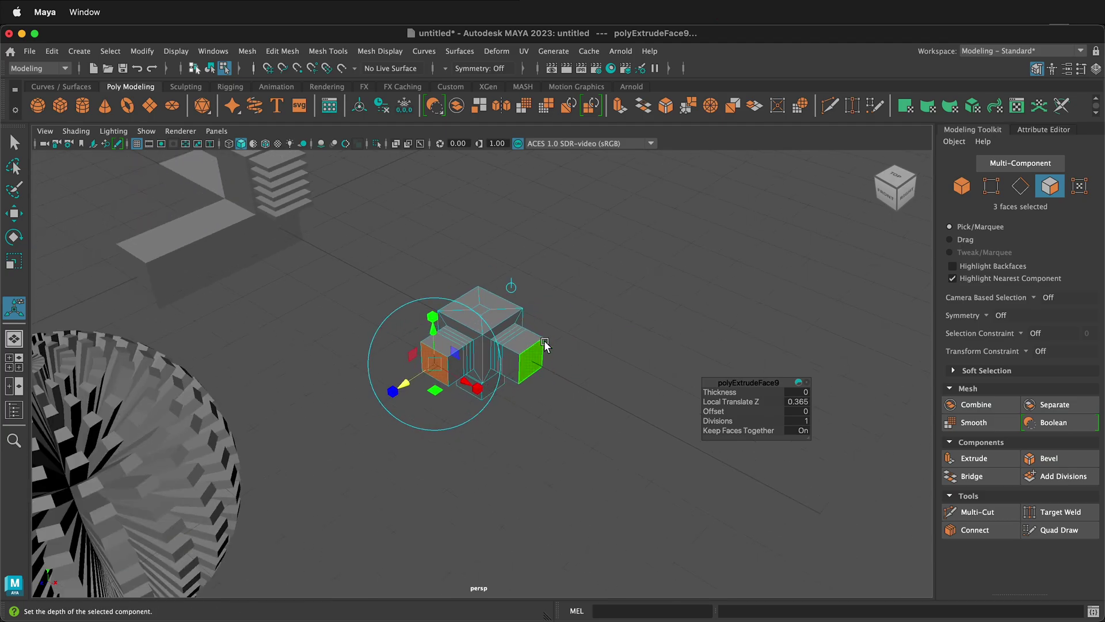
scroll(545, 344, "down", 5)
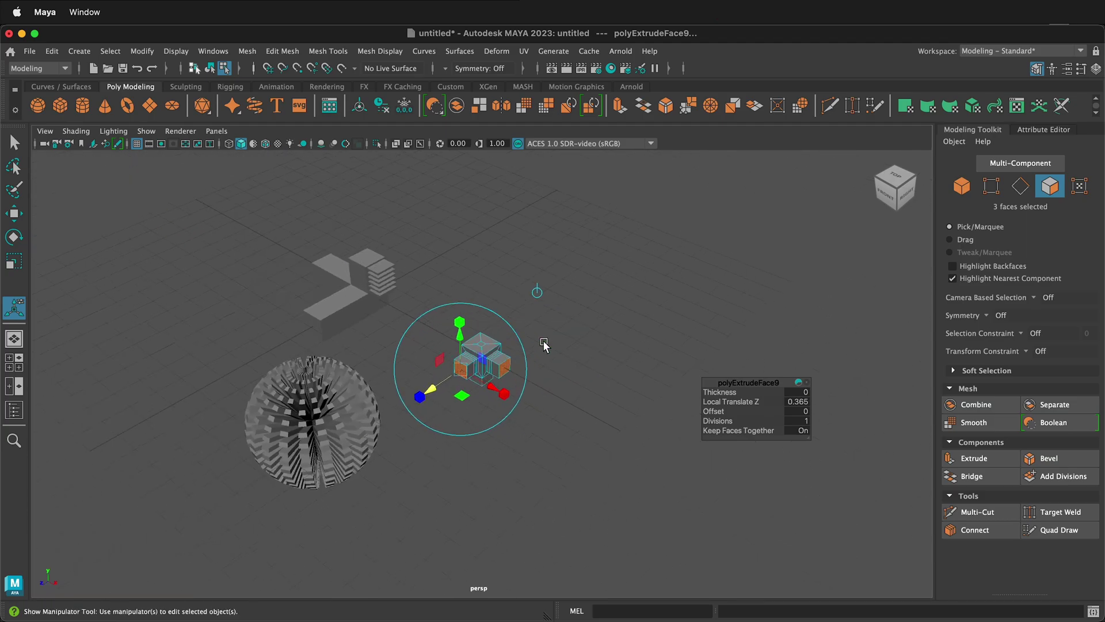
left_click(85, 51)
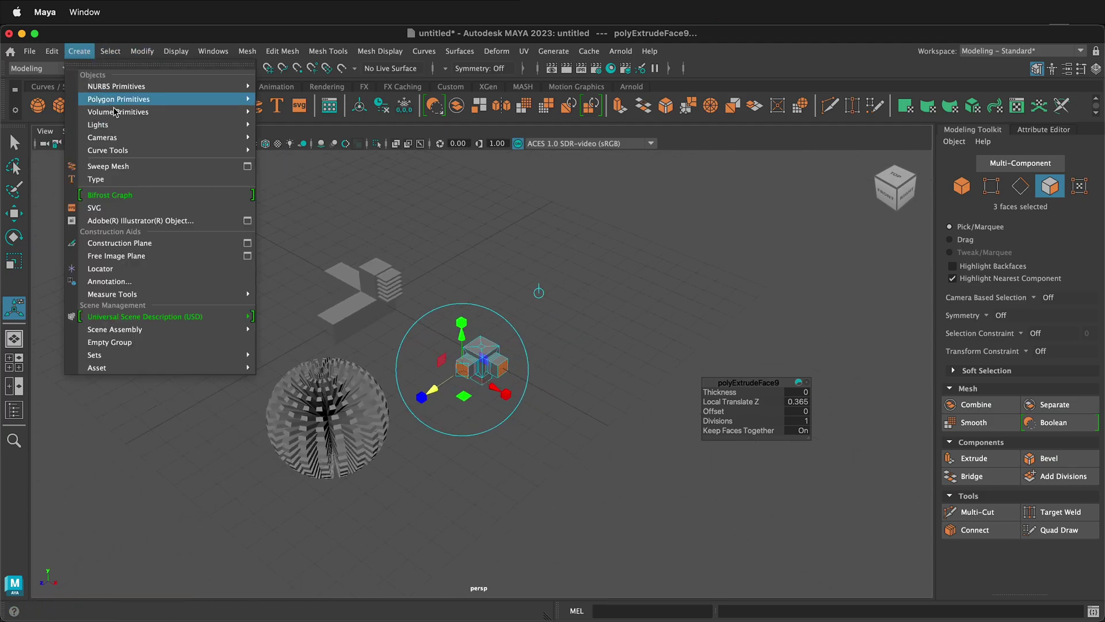
mouse_move(153, 91)
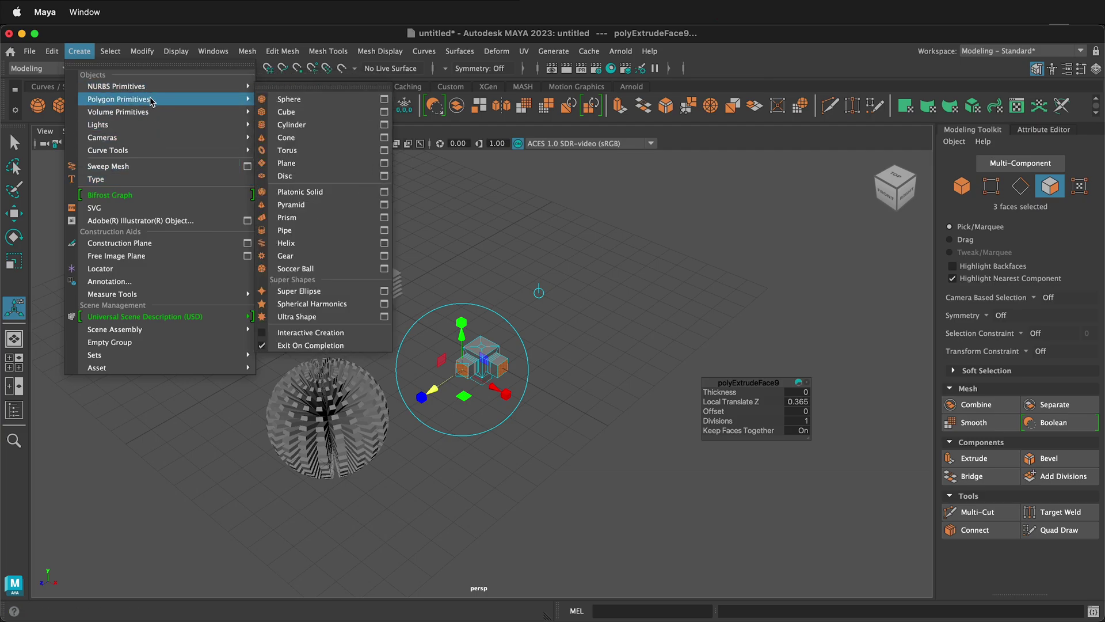
left_click(299, 268)
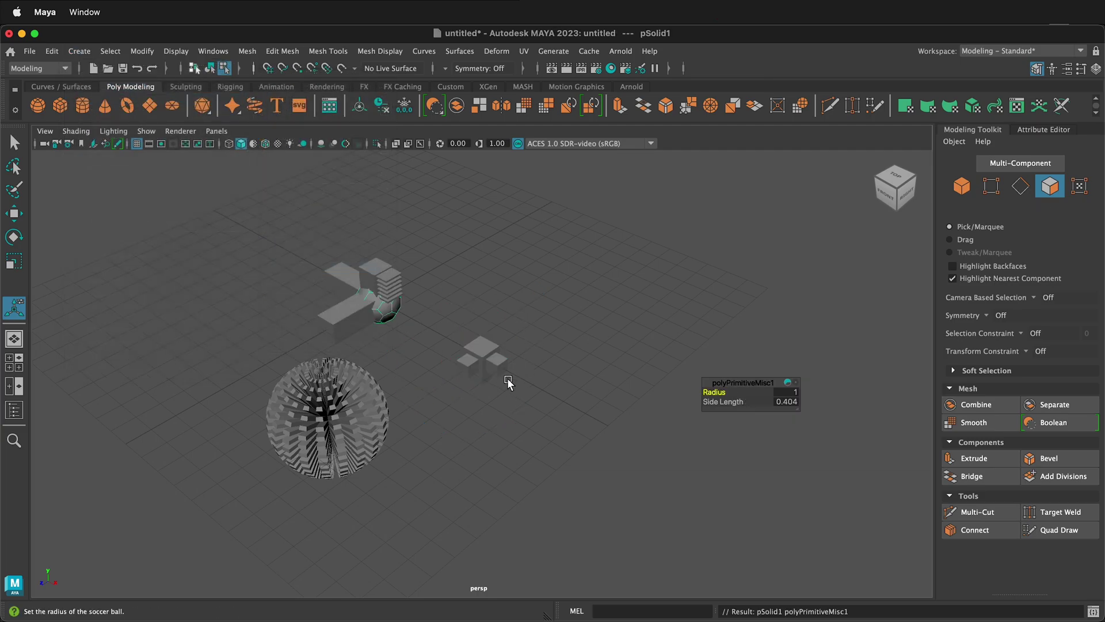
key("w")
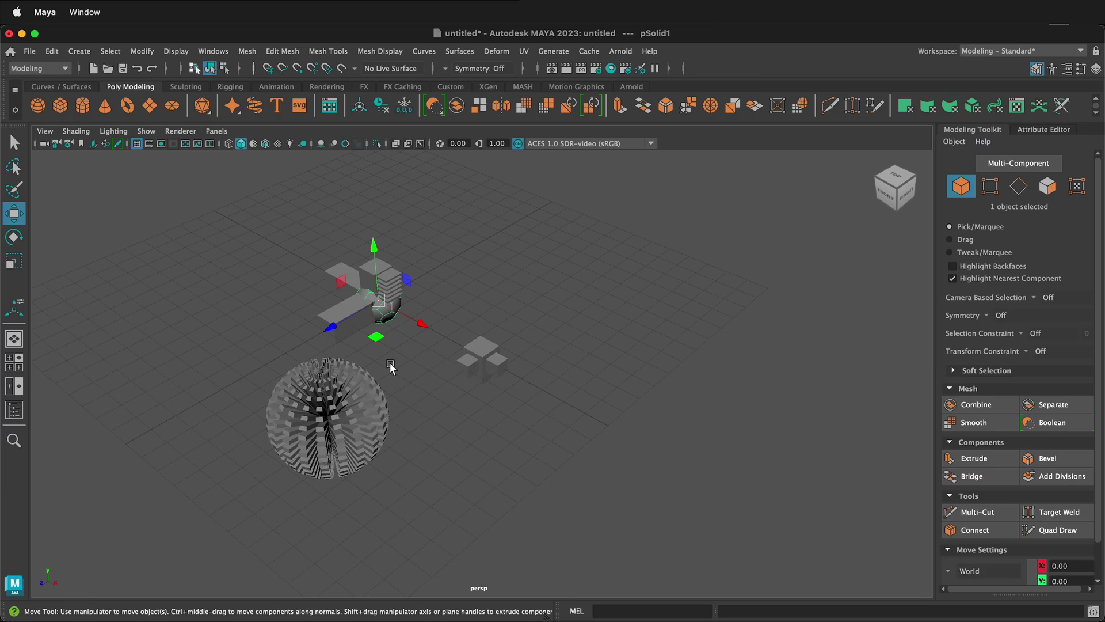
left_click_drag(422, 329, 622, 420)
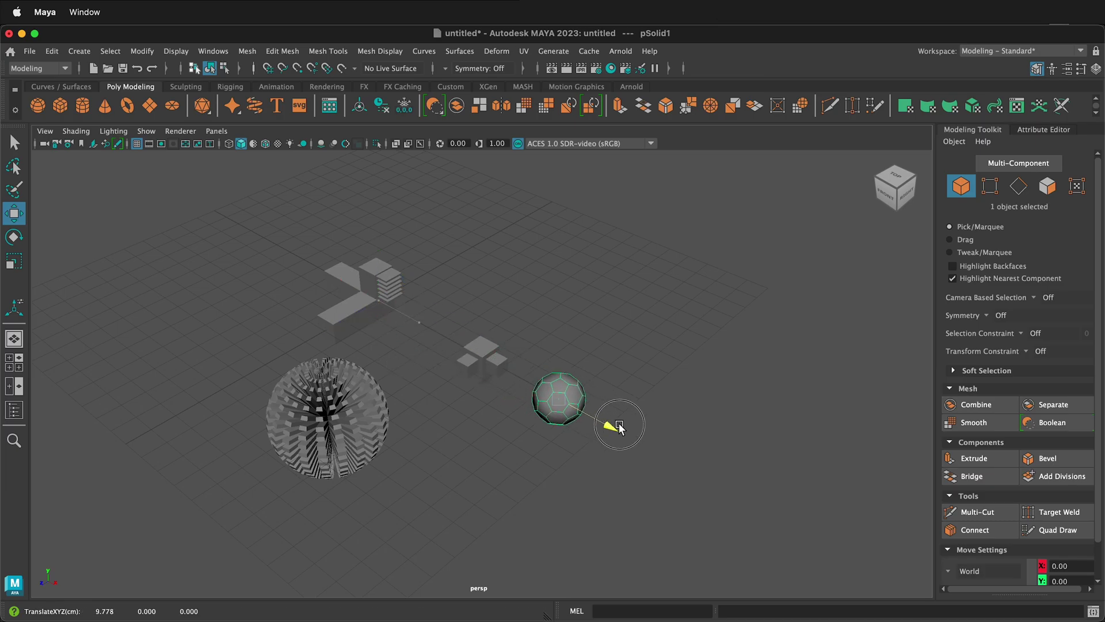
Switch the soccer ball to Face mode and select all 32 of its faces
right_click(567, 402)
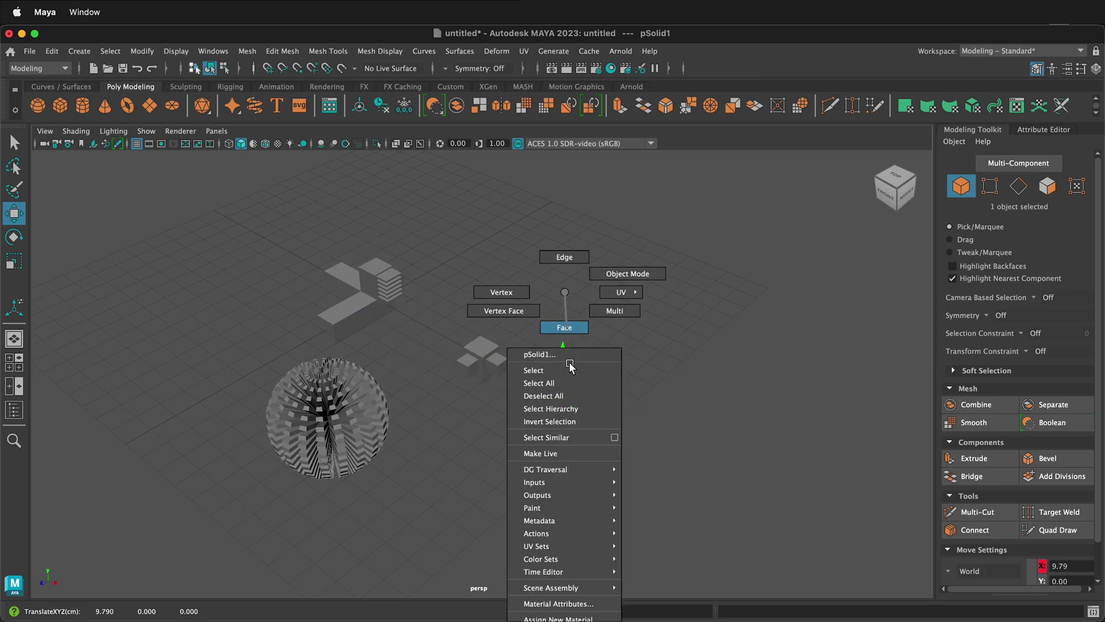
left_click(564, 327)
scroll(575, 406, "up", 3)
scroll(580, 408, "down", 2)
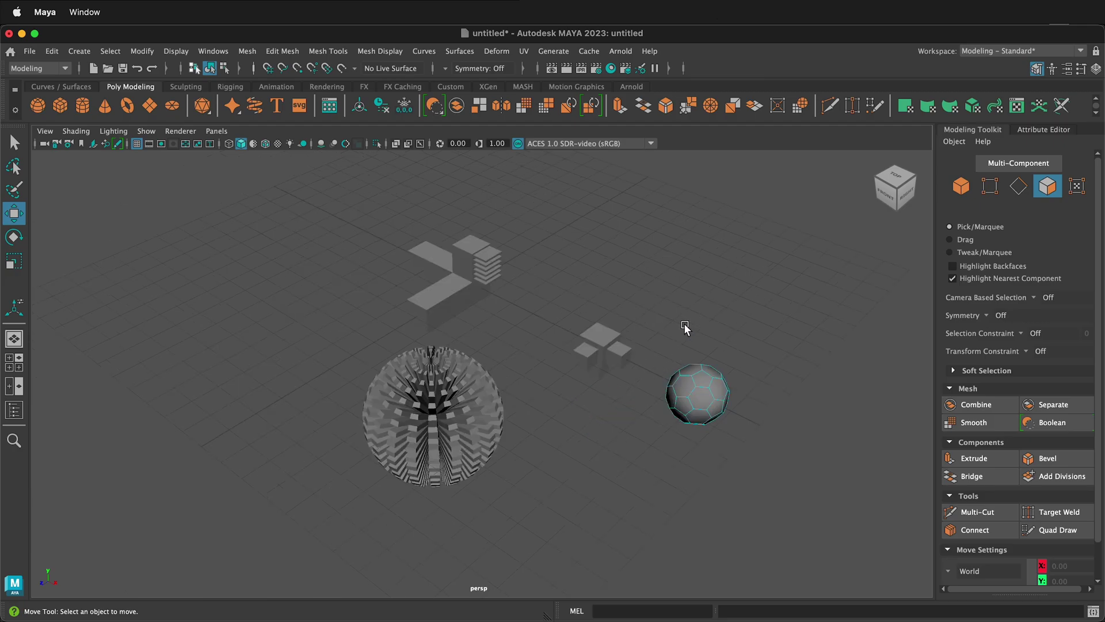
left_click_drag(685, 328, 777, 456)
Select all 32 soccer ball faces and extrude them
left_click_drag(639, 316, 795, 437)
key("ctrl+e")
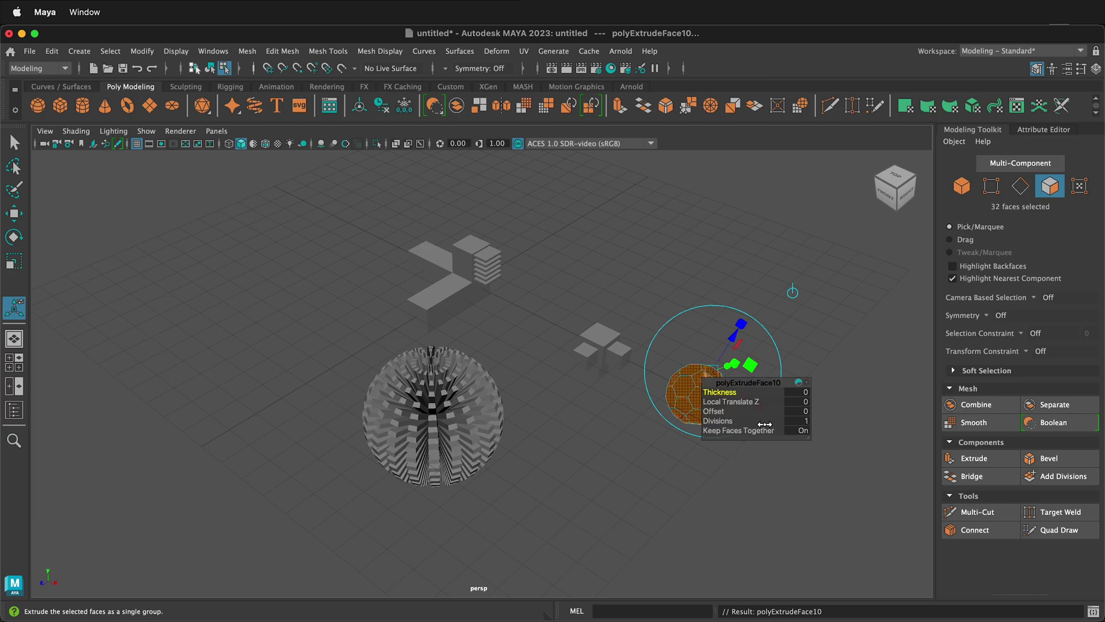
scroll(748, 397, "up", 5)
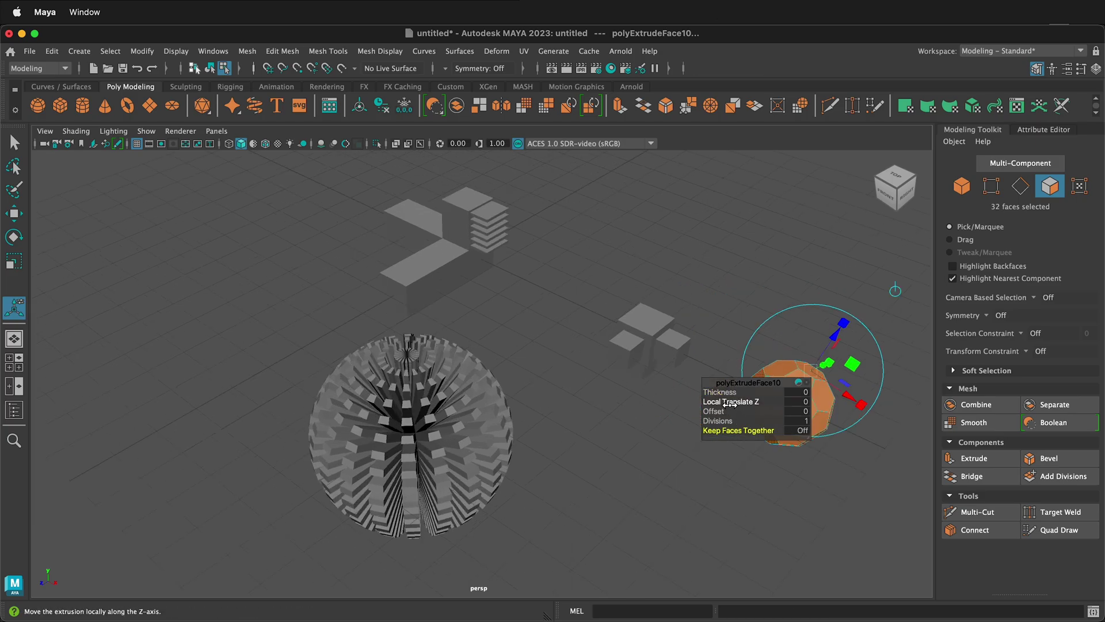
key("f")
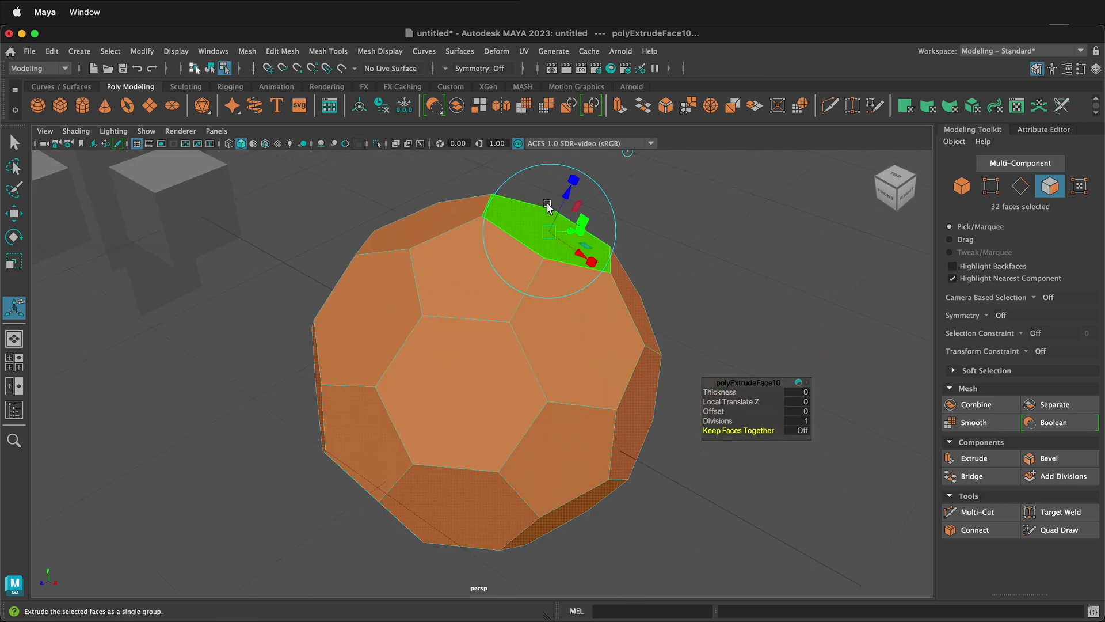
Inset each ball face with an offset of 0.14, then begin a second extrusion
left_click(714, 411)
mouse_move(735, 338)
middle_mouse_down()
mouse_move(724, 336)
mouse_move(733, 336)
middle_mouse_up()
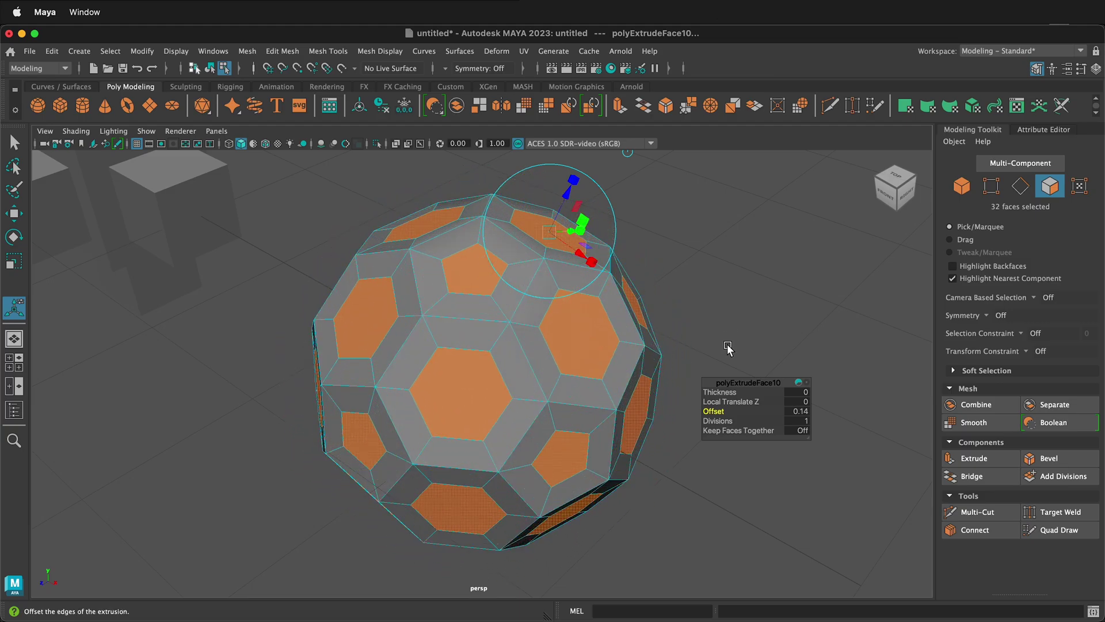
key("ctrl+e")
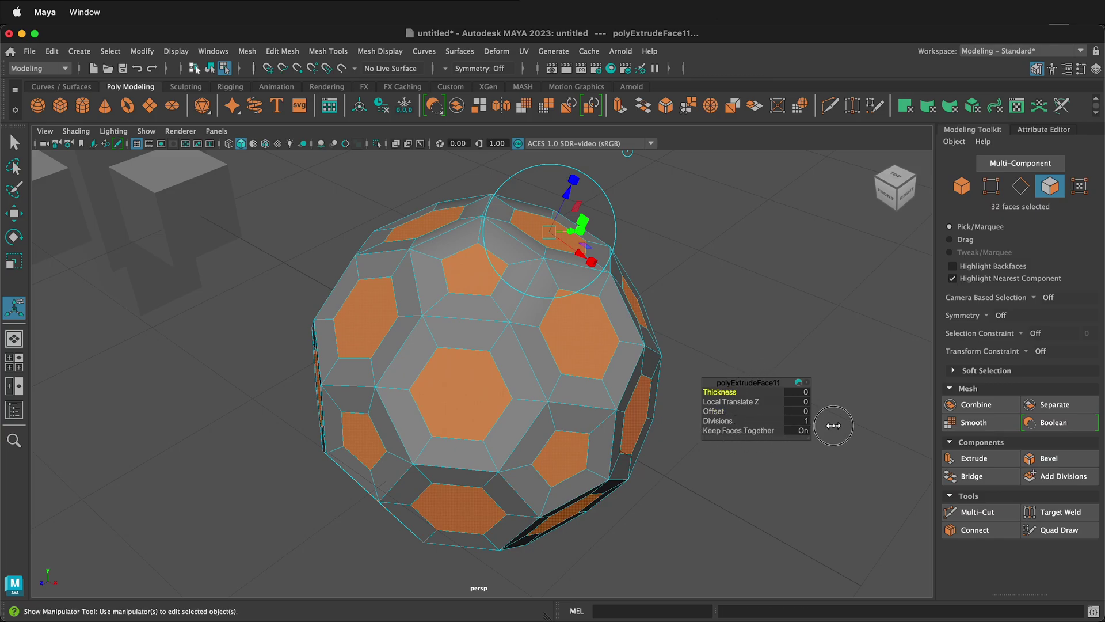
Recess each face separately with offset 0.1, Local Translate Z -0.11 and 2 divisions
left_click(733, 430)
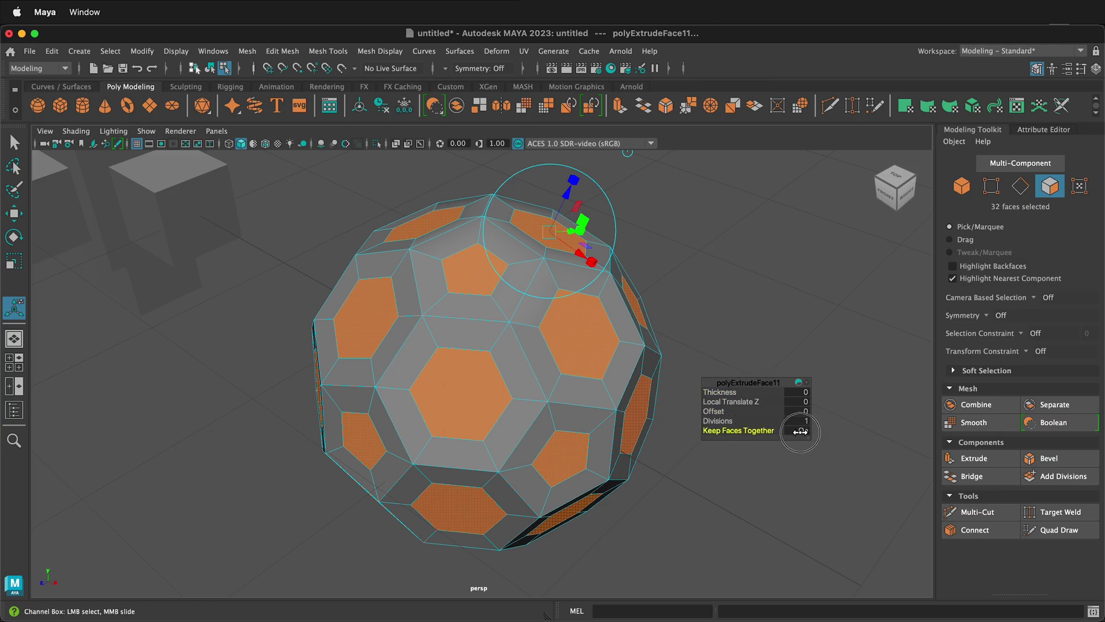
left_click(714, 411)
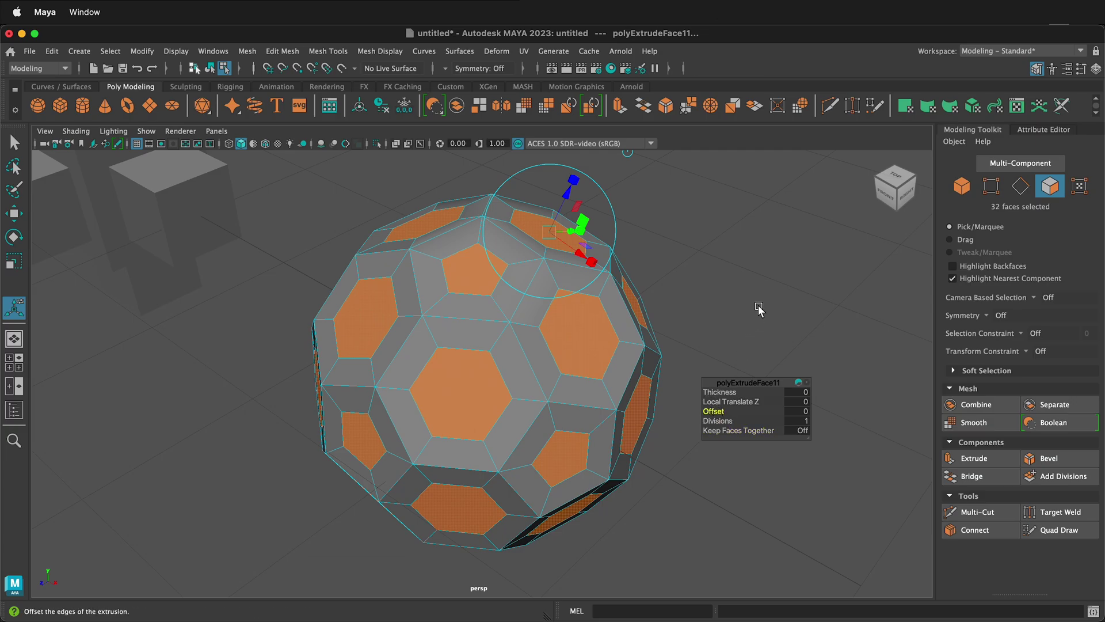
middle_click_drag(757, 311, 761, 312)
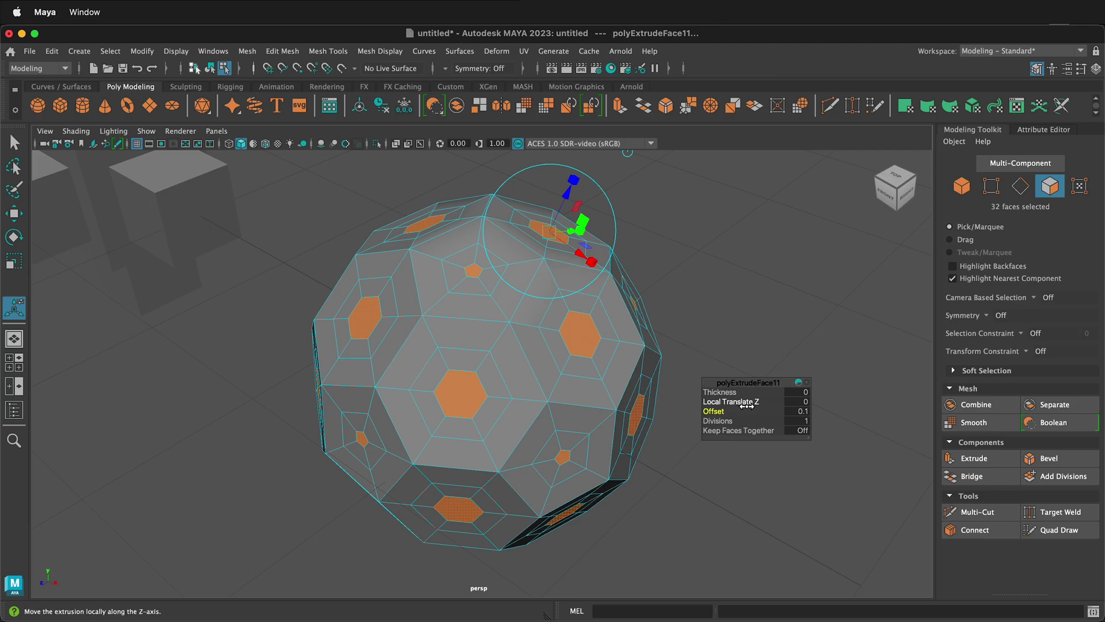
left_click_drag(565, 203, 558, 221)
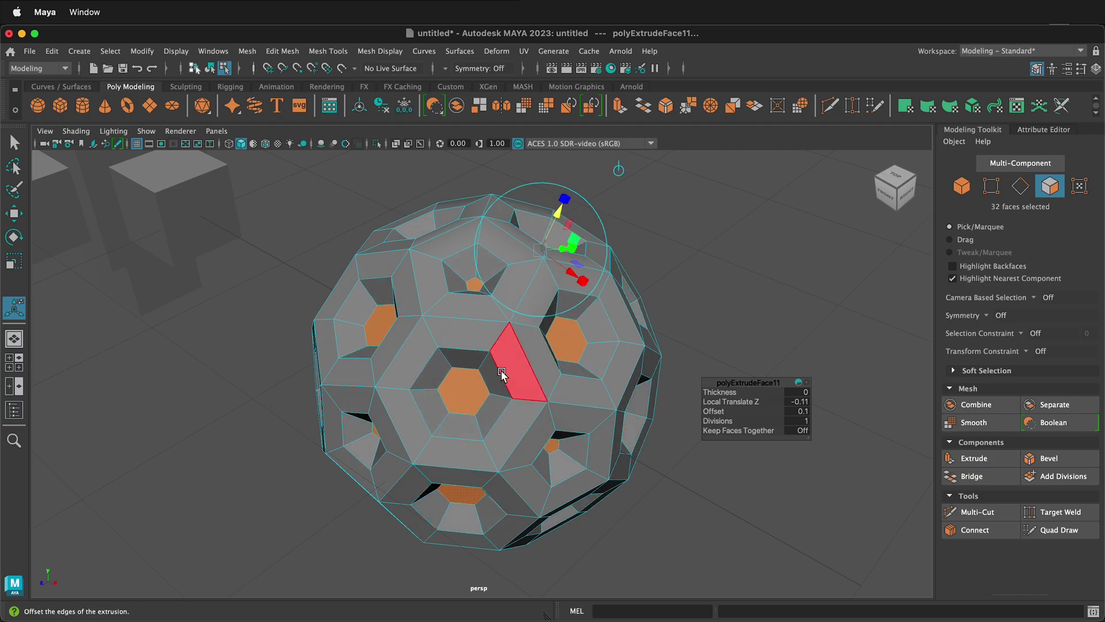
left_click_drag(494, 376, 425, 368, "alt")
mouse_move(427, 391)
left_mouse_down("alt")
mouse_move(493, 395)
mouse_move(534, 381)
mouse_move(525, 340)
mouse_move(488, 323)
mouse_move(444, 341)
mouse_move(413, 387)
mouse_move(420, 377)
left_mouse_up("alt")
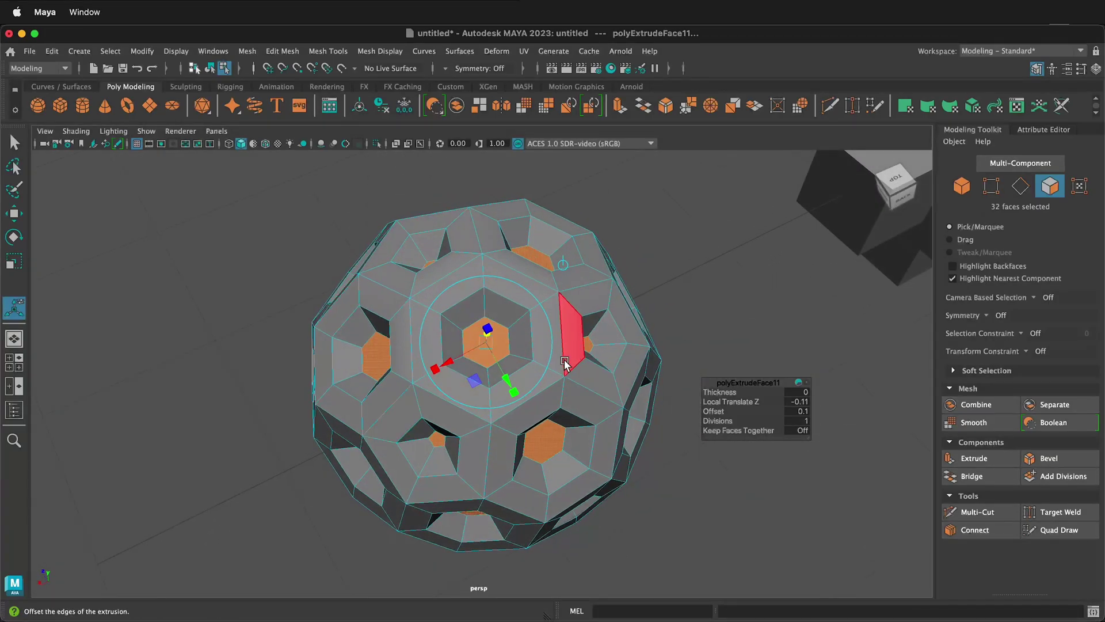
left_click_drag(718, 421, 734, 421)
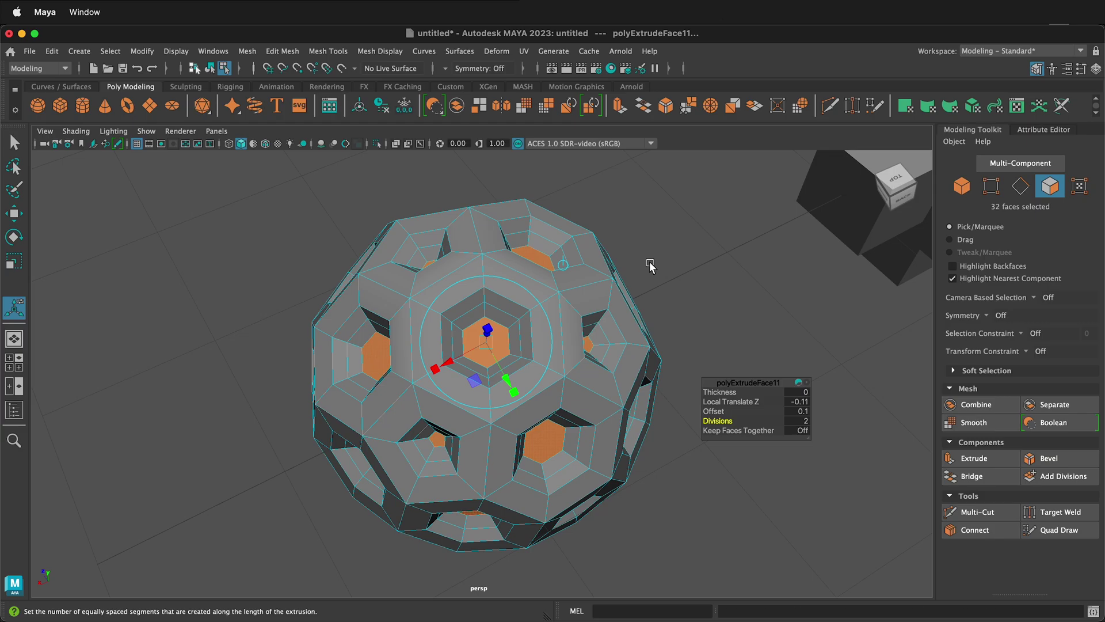
Turn on smooth mesh preview and orbit around the rounded, dimpled ball
key("3")
left_click_drag(579, 308, 533, 301, "alt")
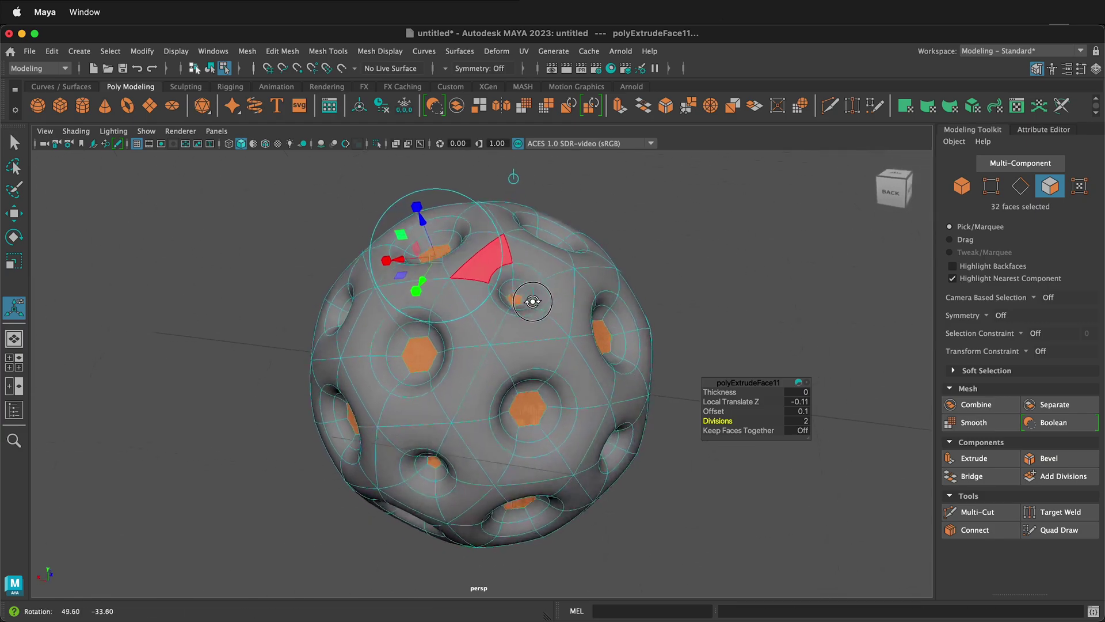
left_click_drag(435, 279, 390, 394, "alt")
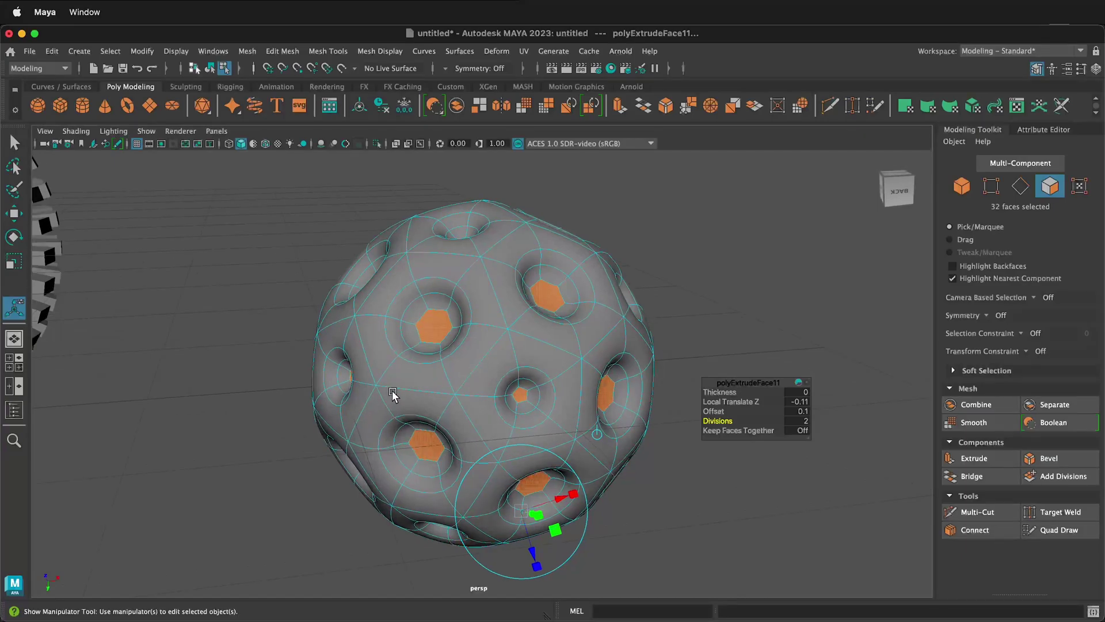